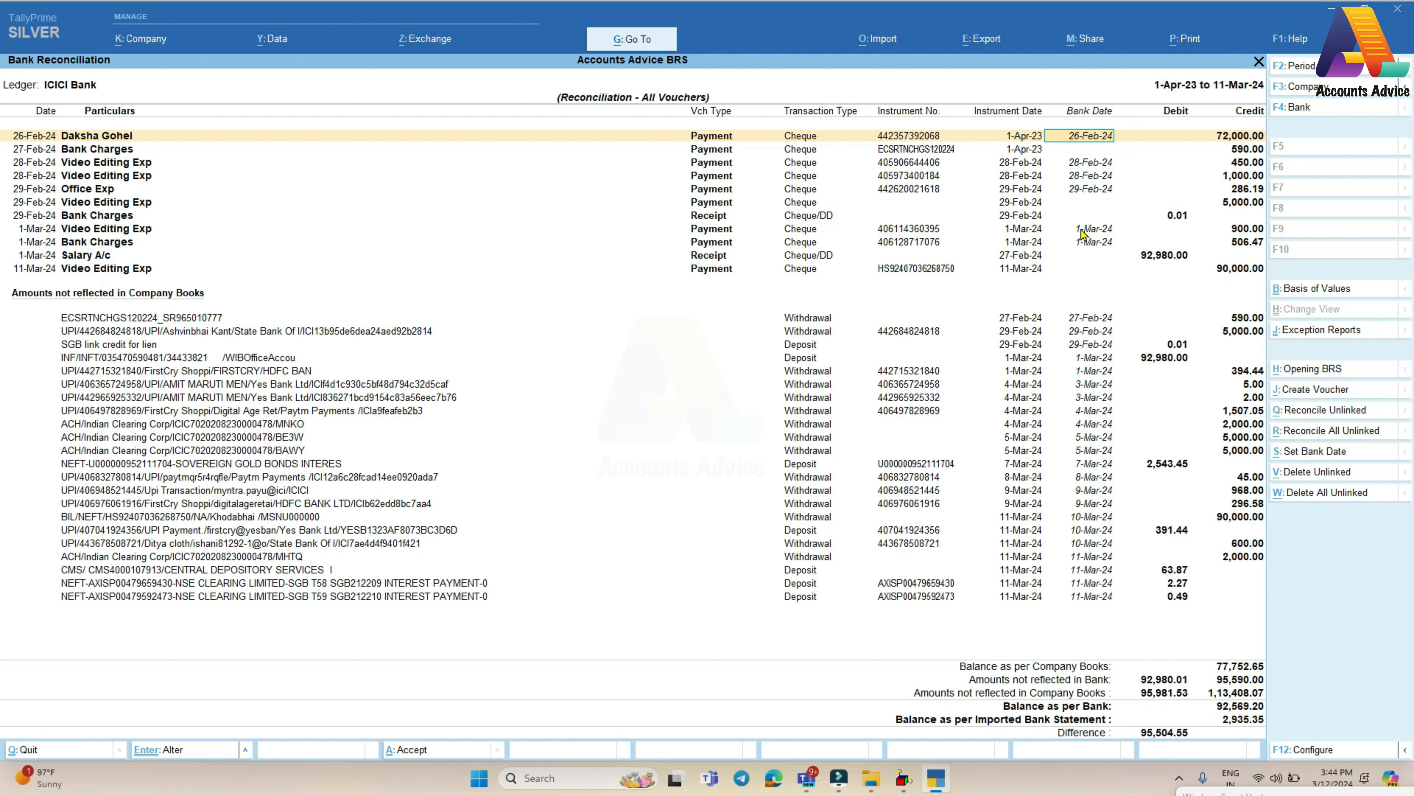
- Set Include Reconciled Transactions to No in the basis of values for the ICICI Bank reconciliation
left_click(1300, 291)
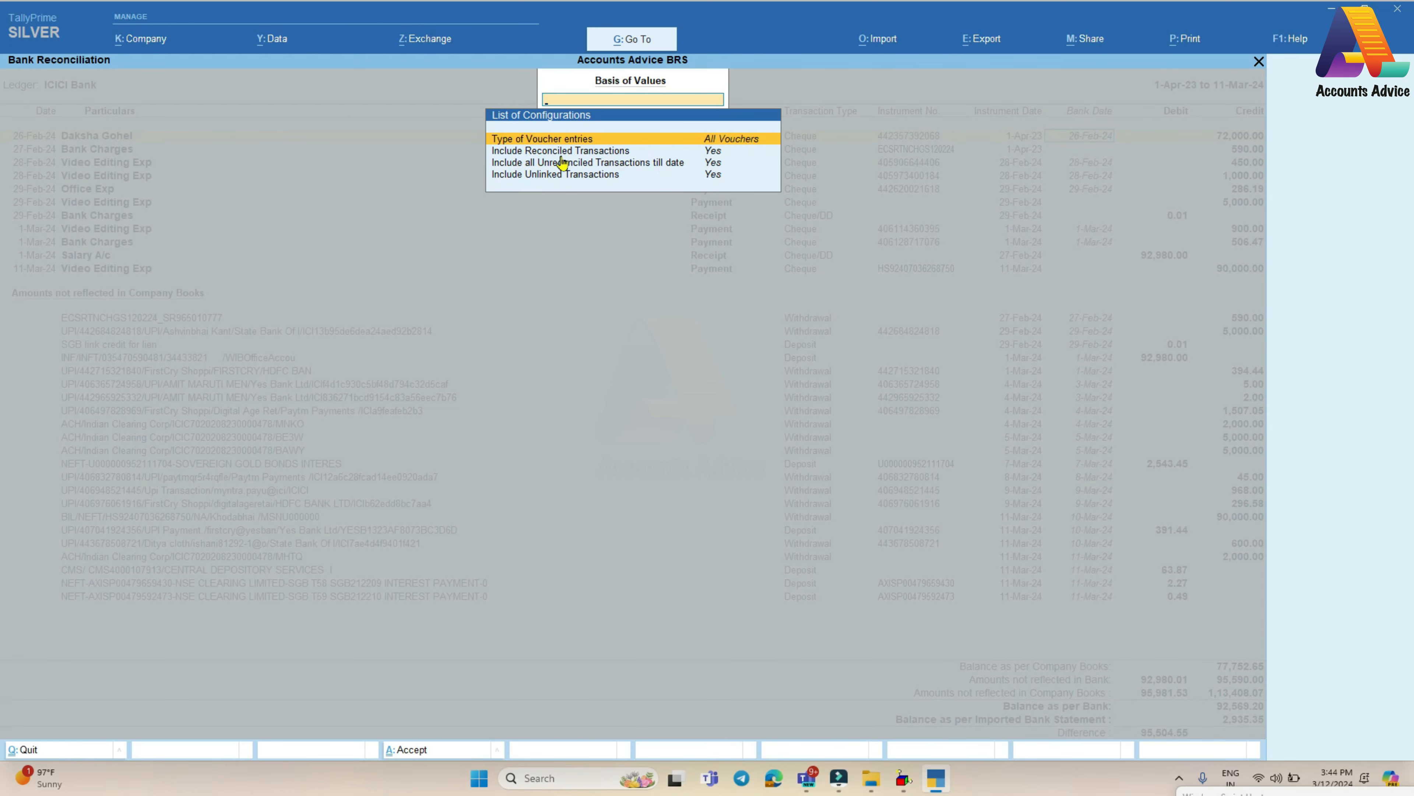
left_click(717, 156)
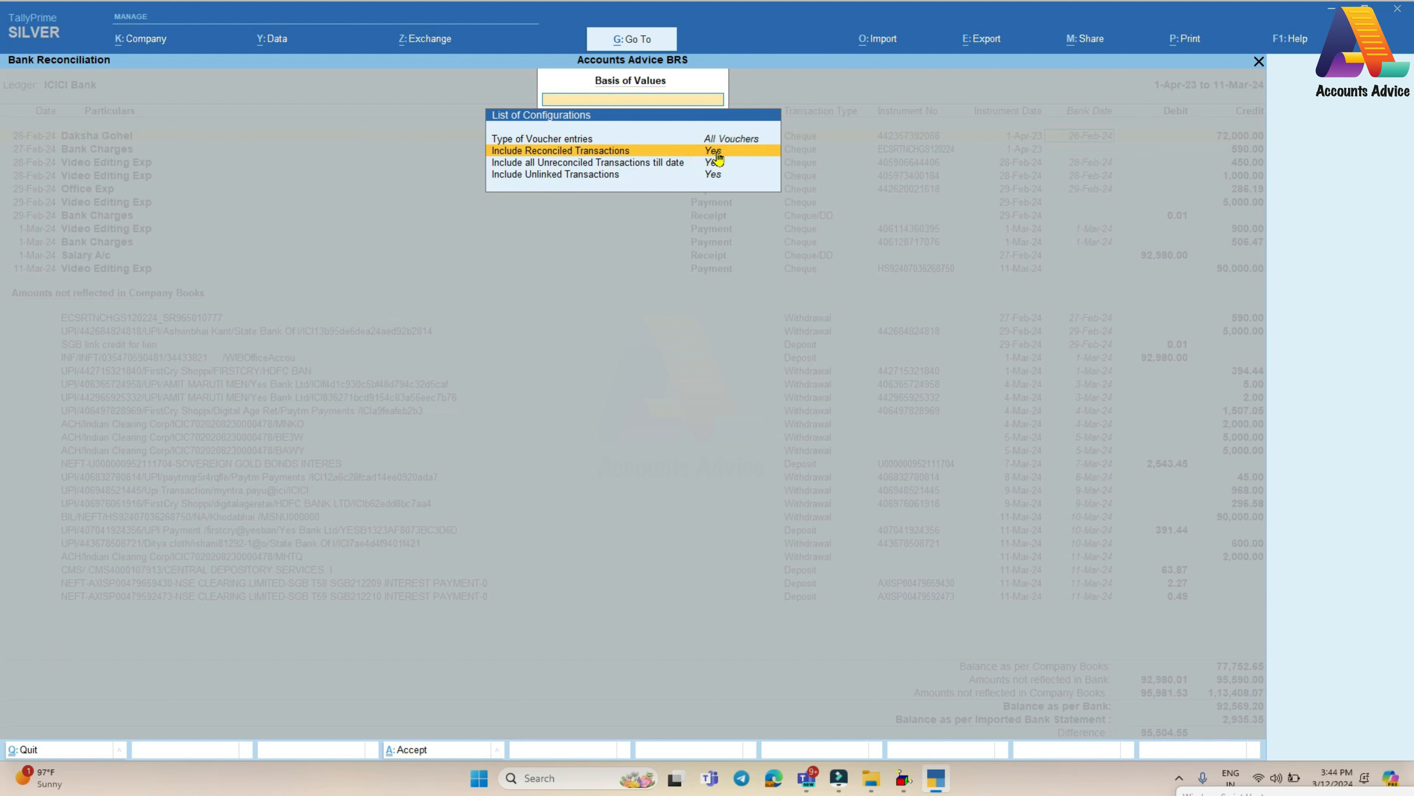
key("Return")
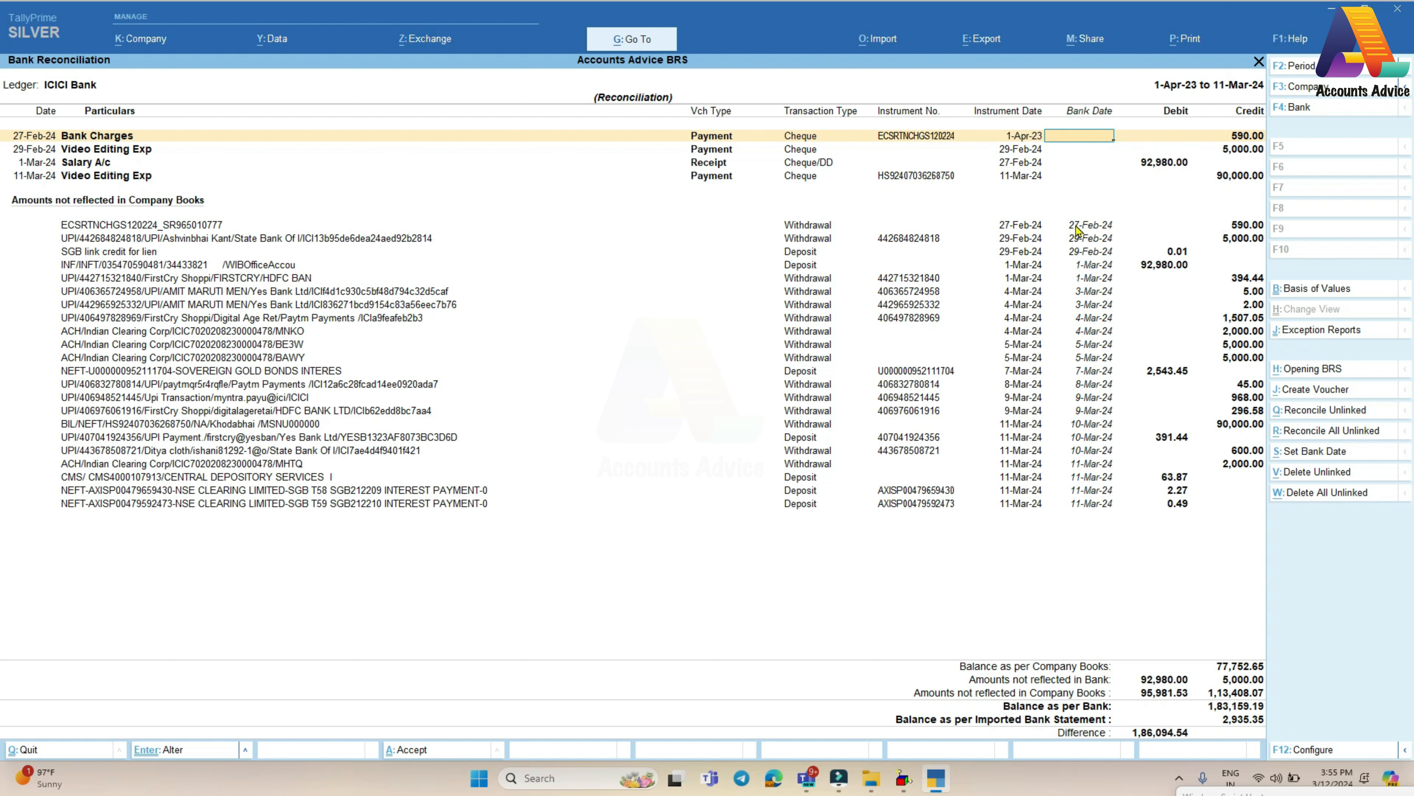
- Set the Bank Charges payment's bank date to 27-Feb-24 and delete the matching unlinked withdrawal of 590.00
type("27.2.24")
key("Return")
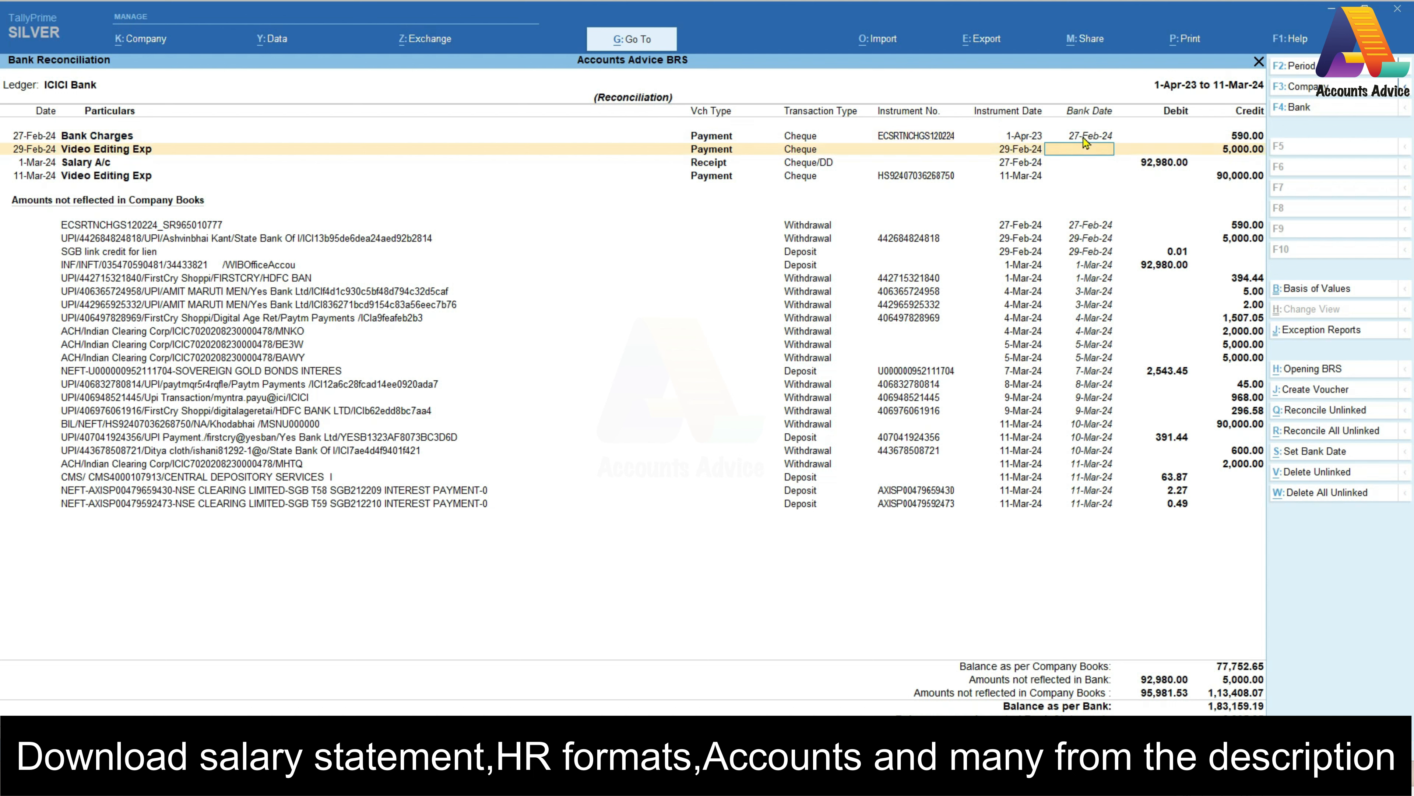
left_click(1058, 226)
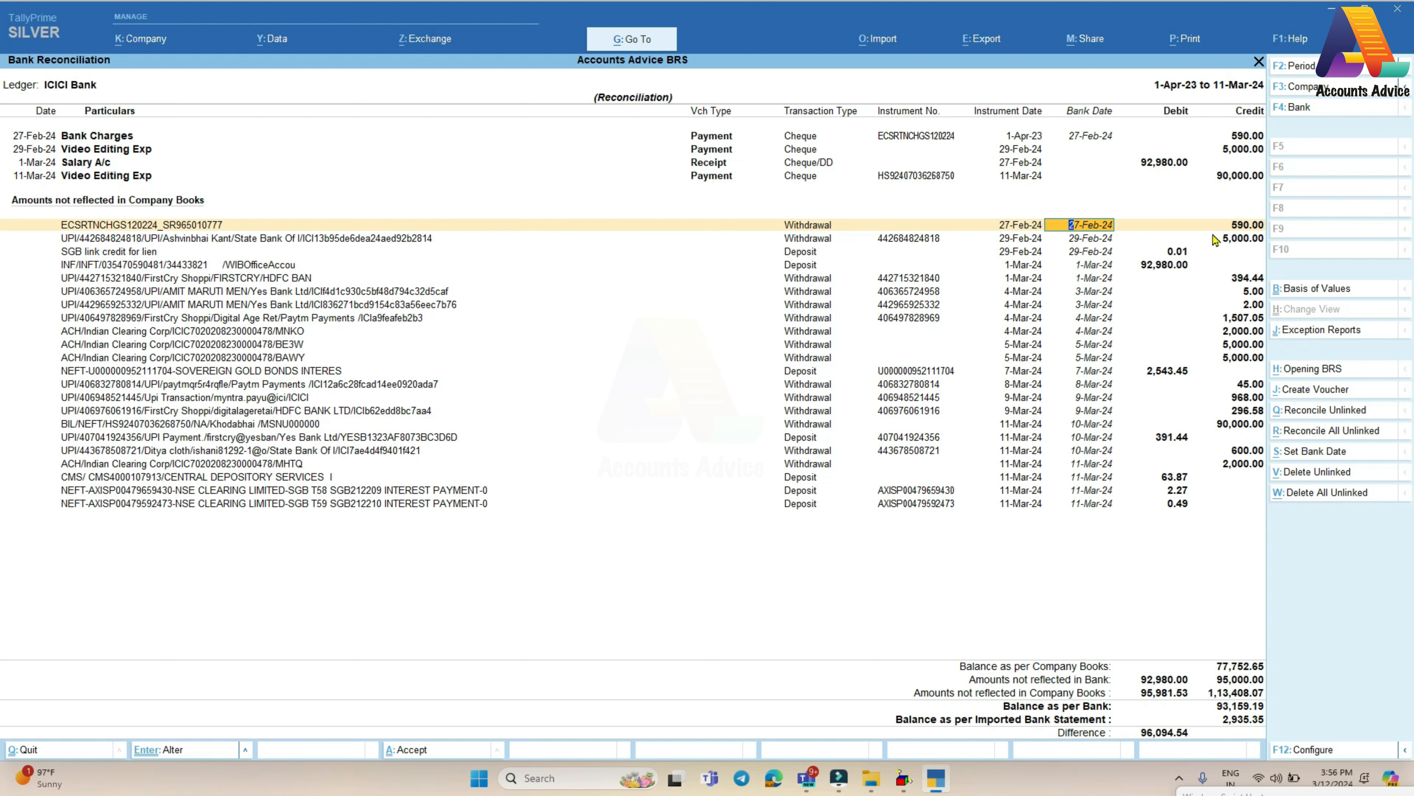
left_click(1305, 473)
left_click(616, 454)
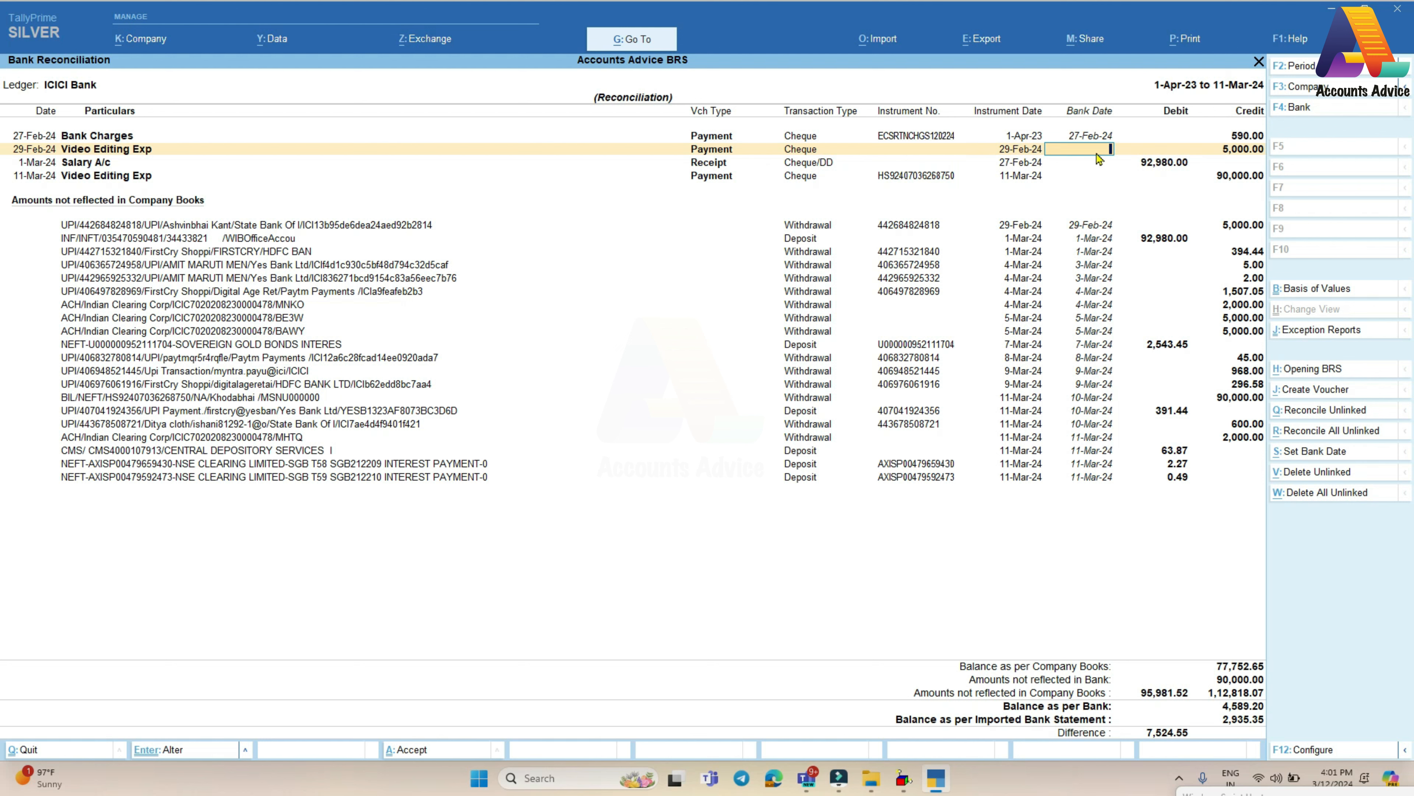
- Set the 5,000.00 Video Editing Exp payment's bank date to 29-Feb-24 and delete the matching unlinked withdrawal
type("9")
type("9.")
type("2")
key("Return")
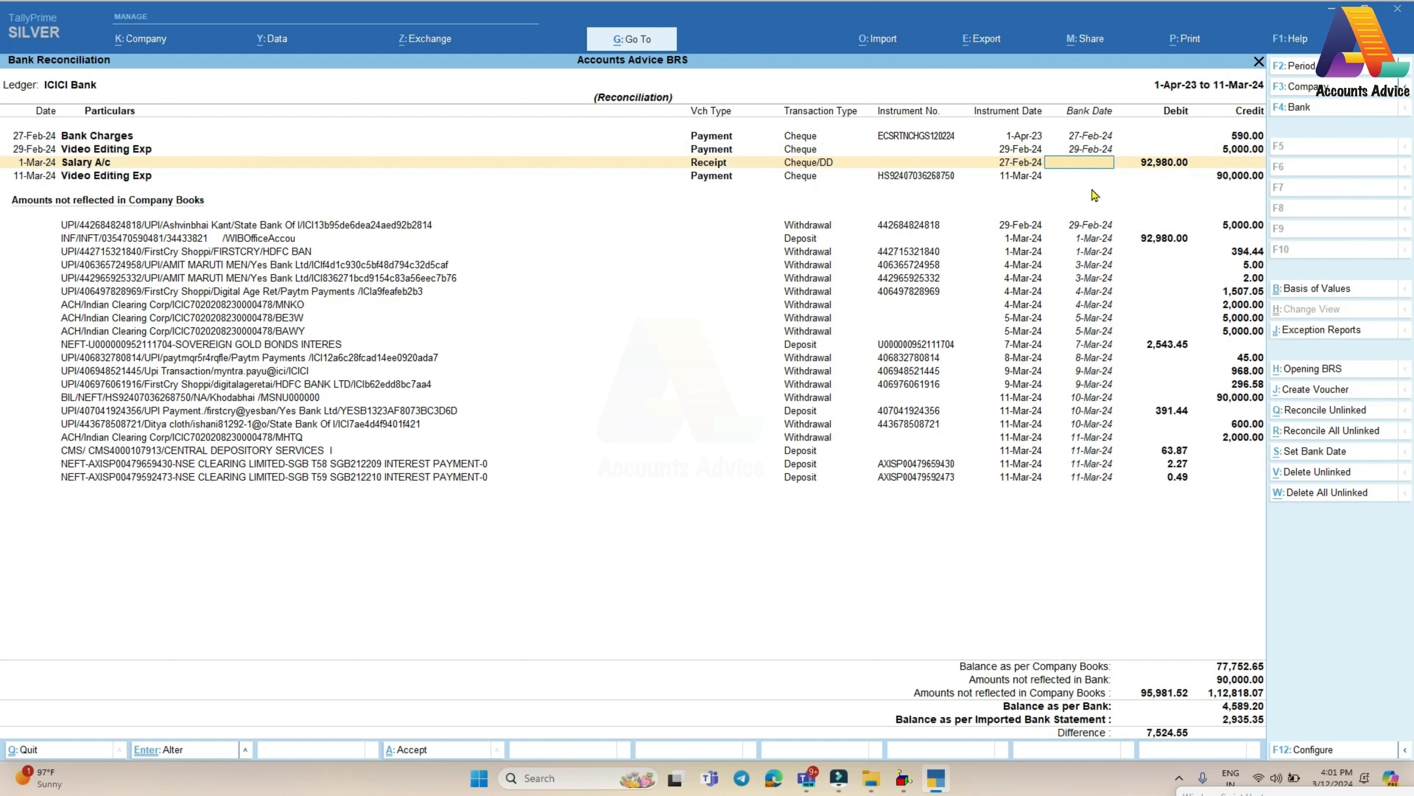
left_click(1077, 226)
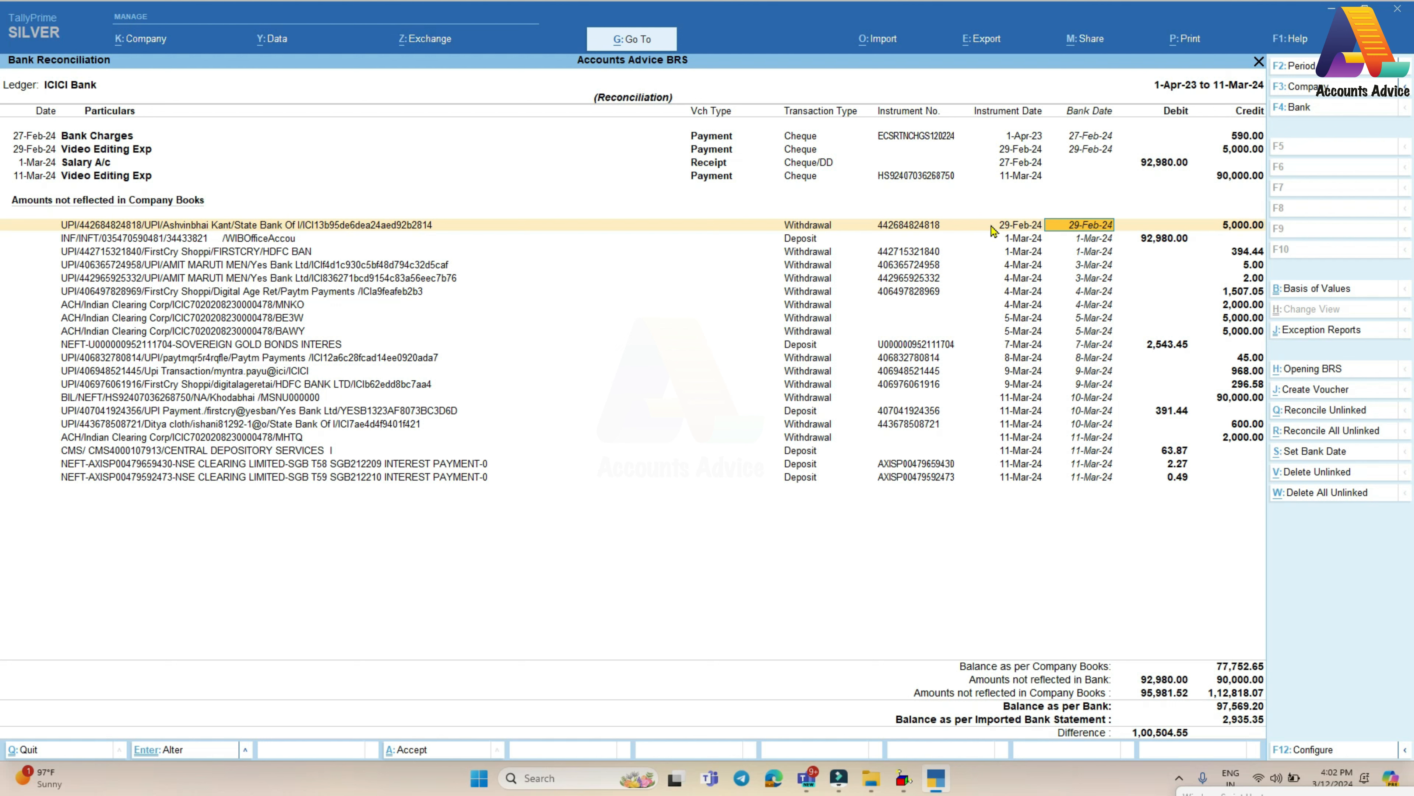
left_click(1303, 473)
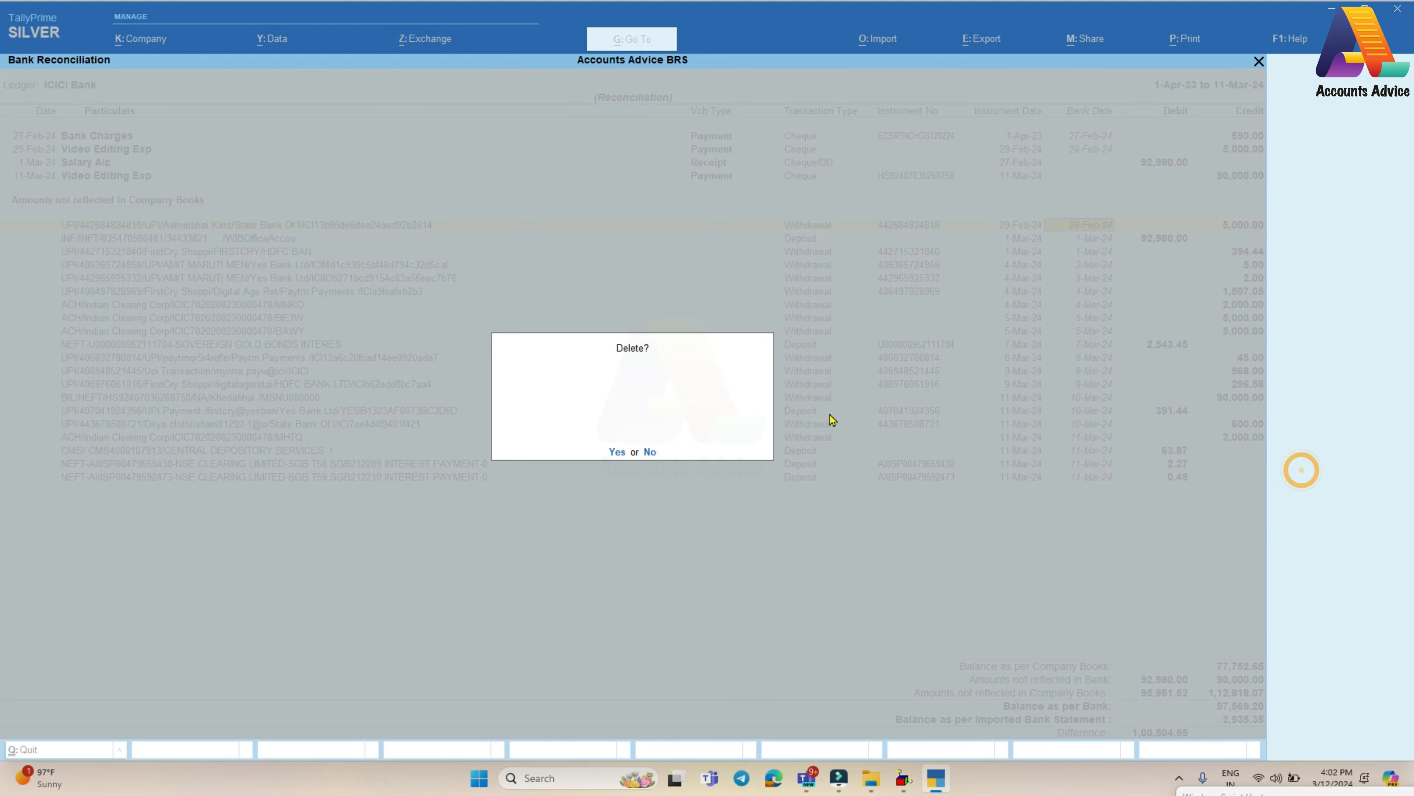
left_click(610, 453)
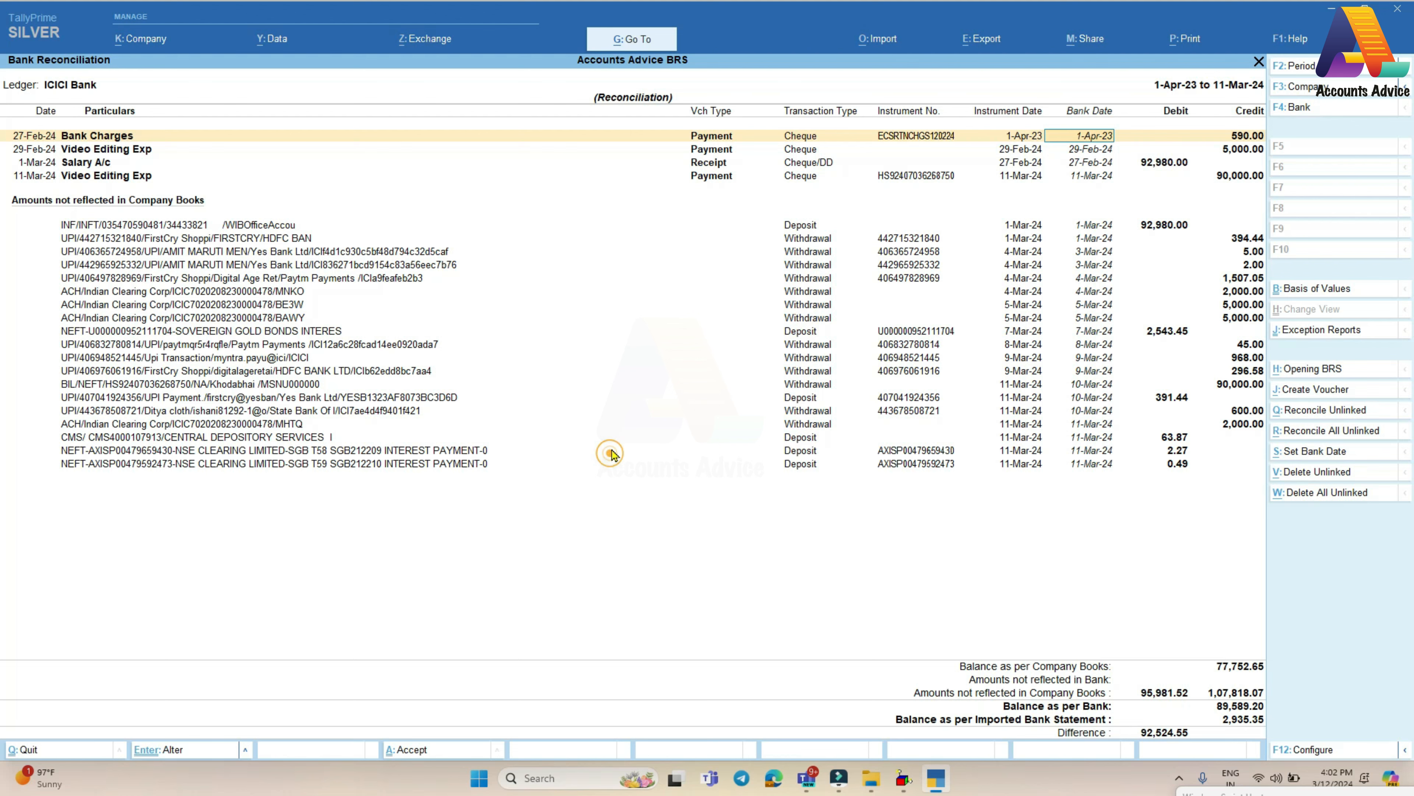
- Open the Salary A/c receipt voucher from the reconciliation, accepting the entered bank dates, and save the voucher
left_click(1072, 162)
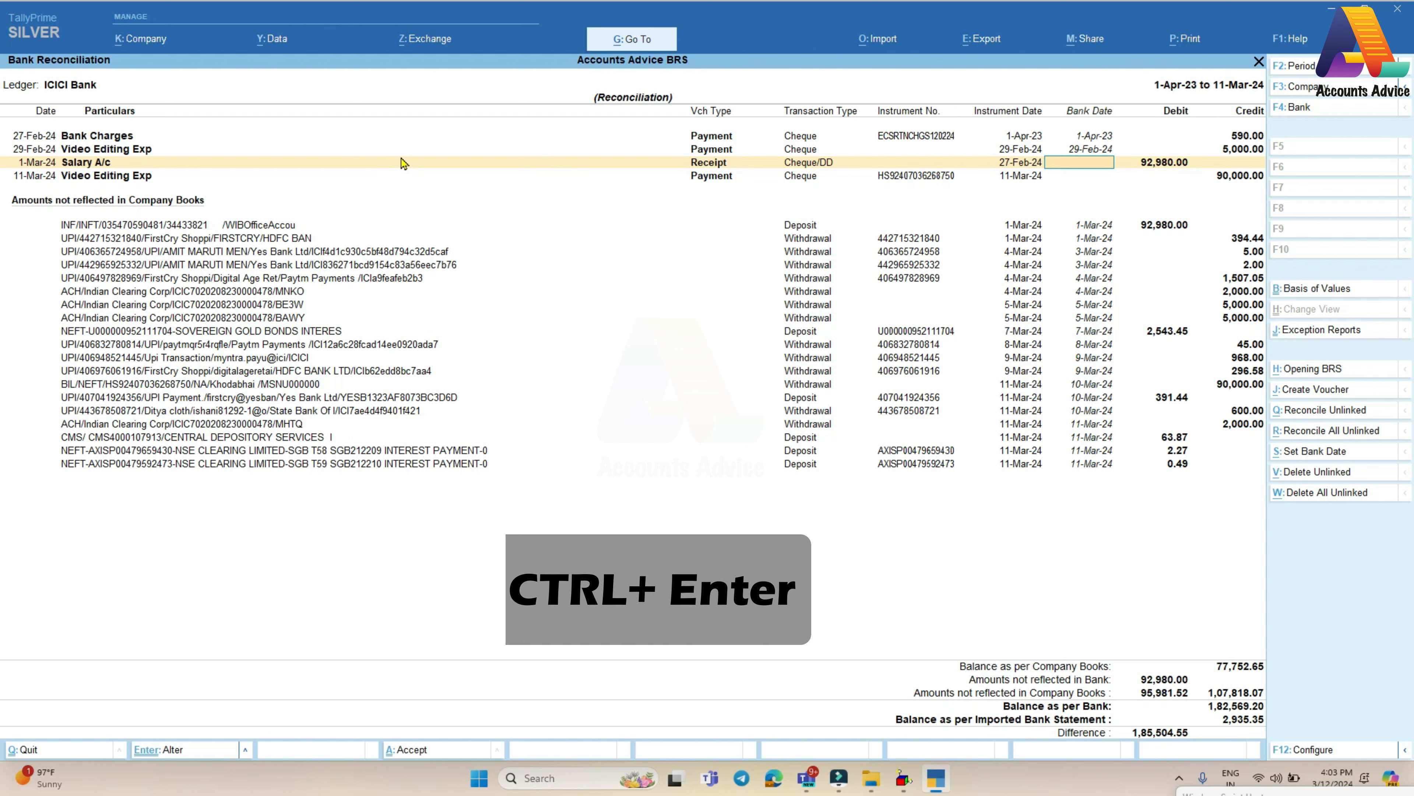
key("ctrl")
key("ctrl+Return")
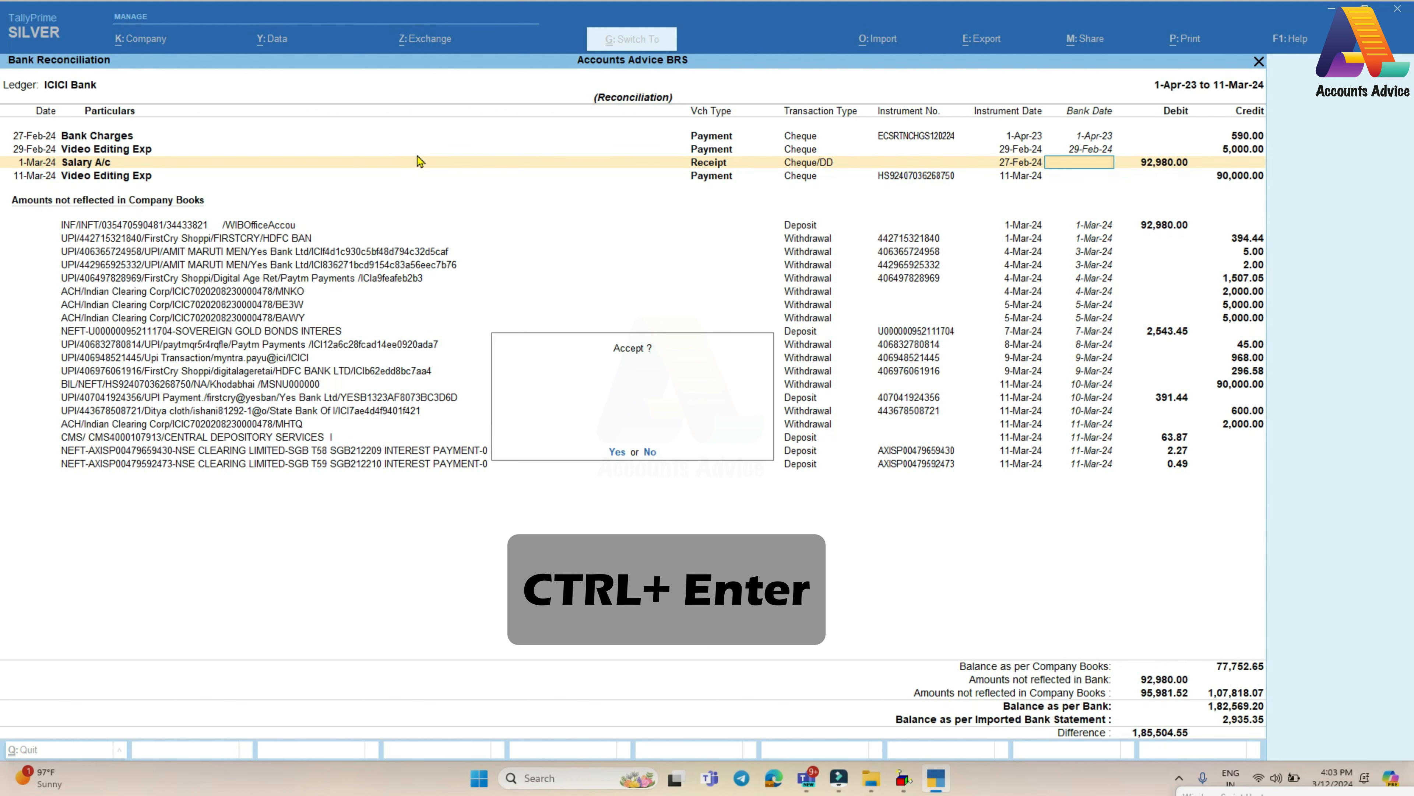
key("Return")
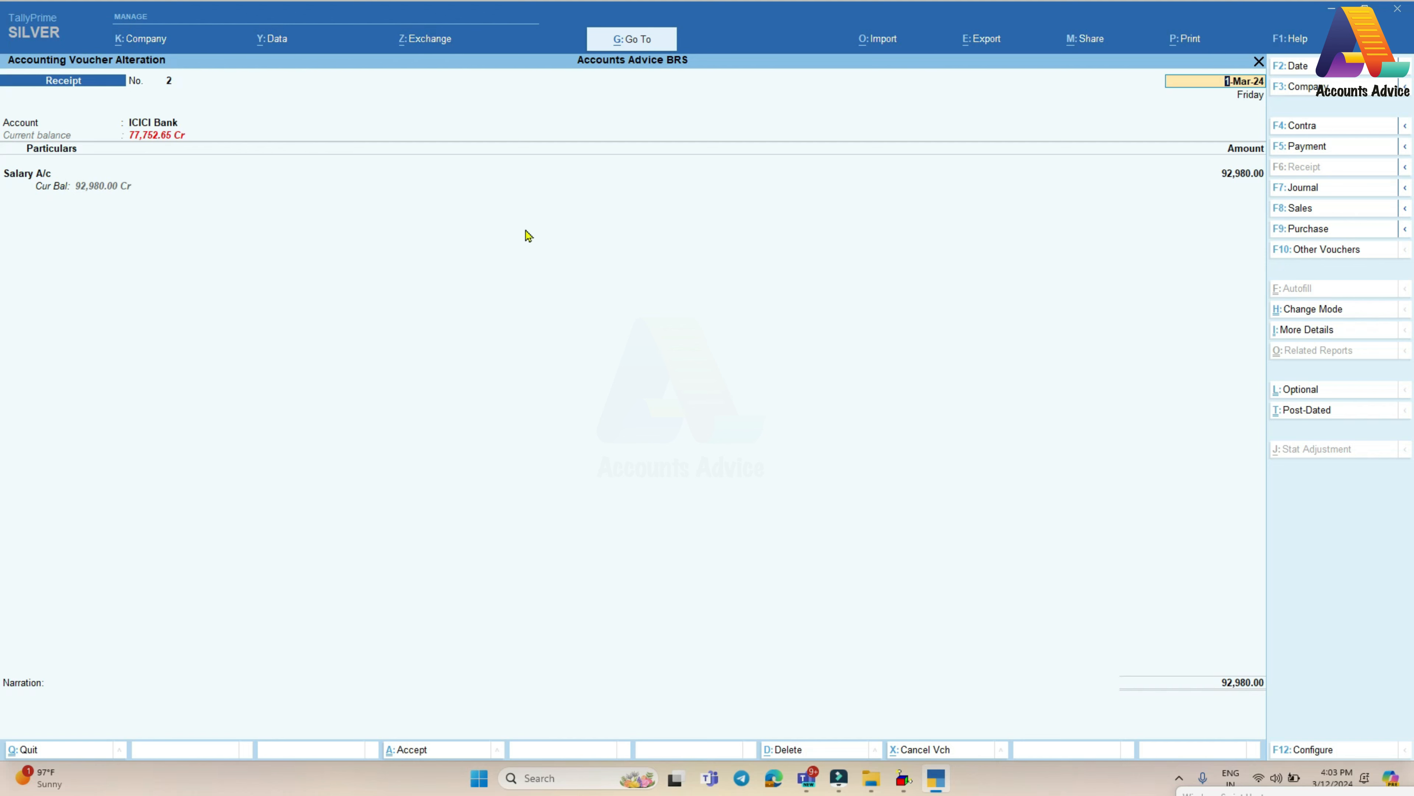
key("ctrl")
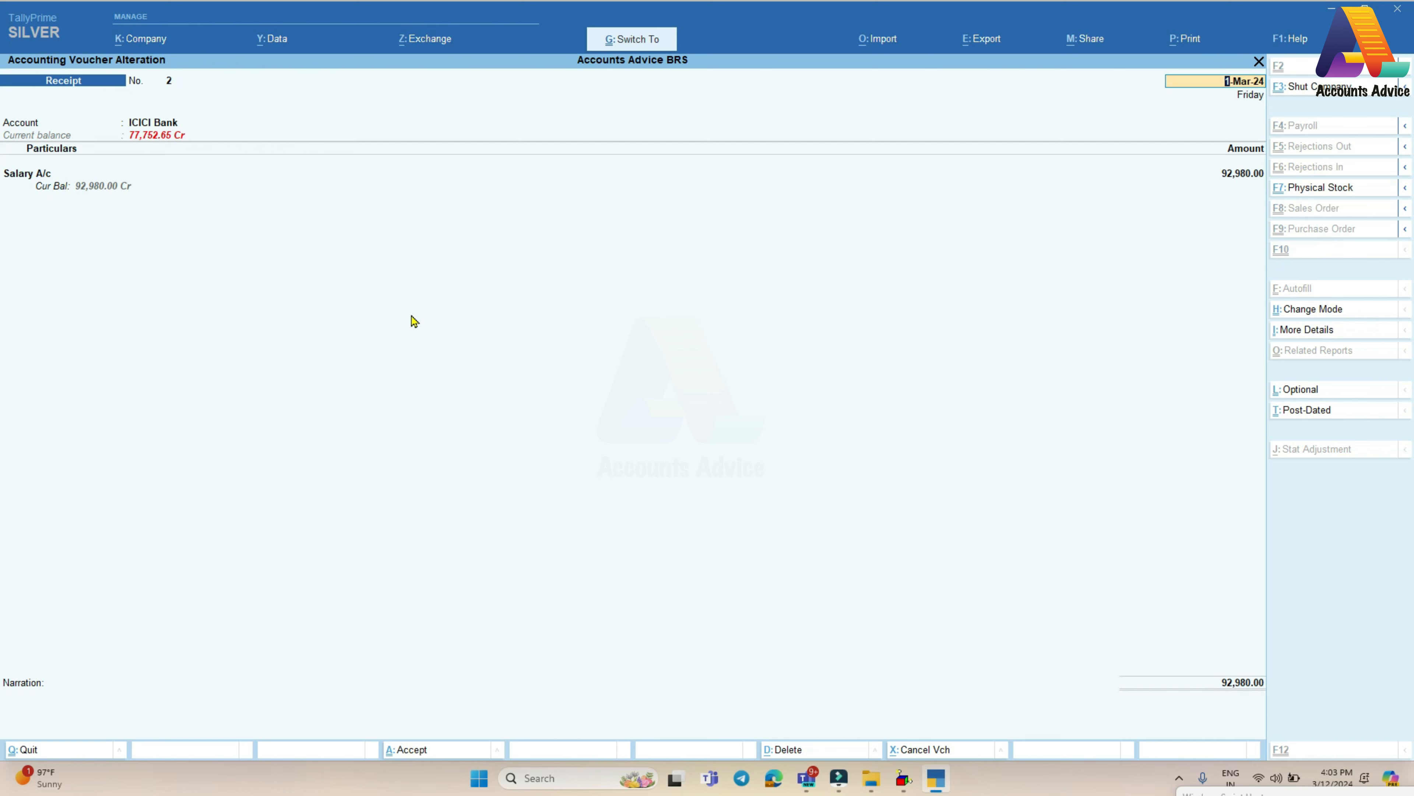
key("ctrl+a")
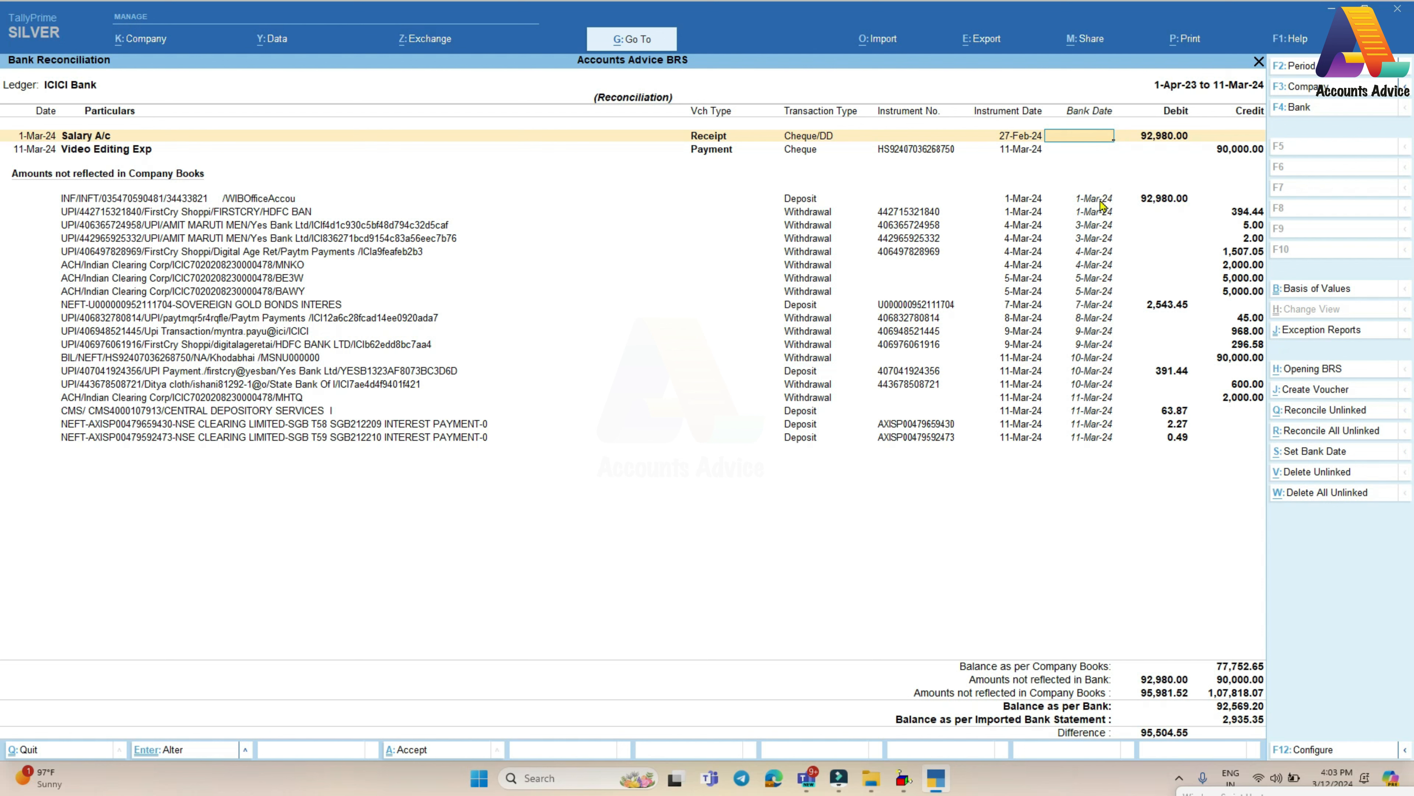
- Try to set the bank dates of the Salary A/c receipt to 1-Mar-24 and the 90,000.00 Video Editing Exp payment to 10-Mar-24
type("1.3")
key("Return")
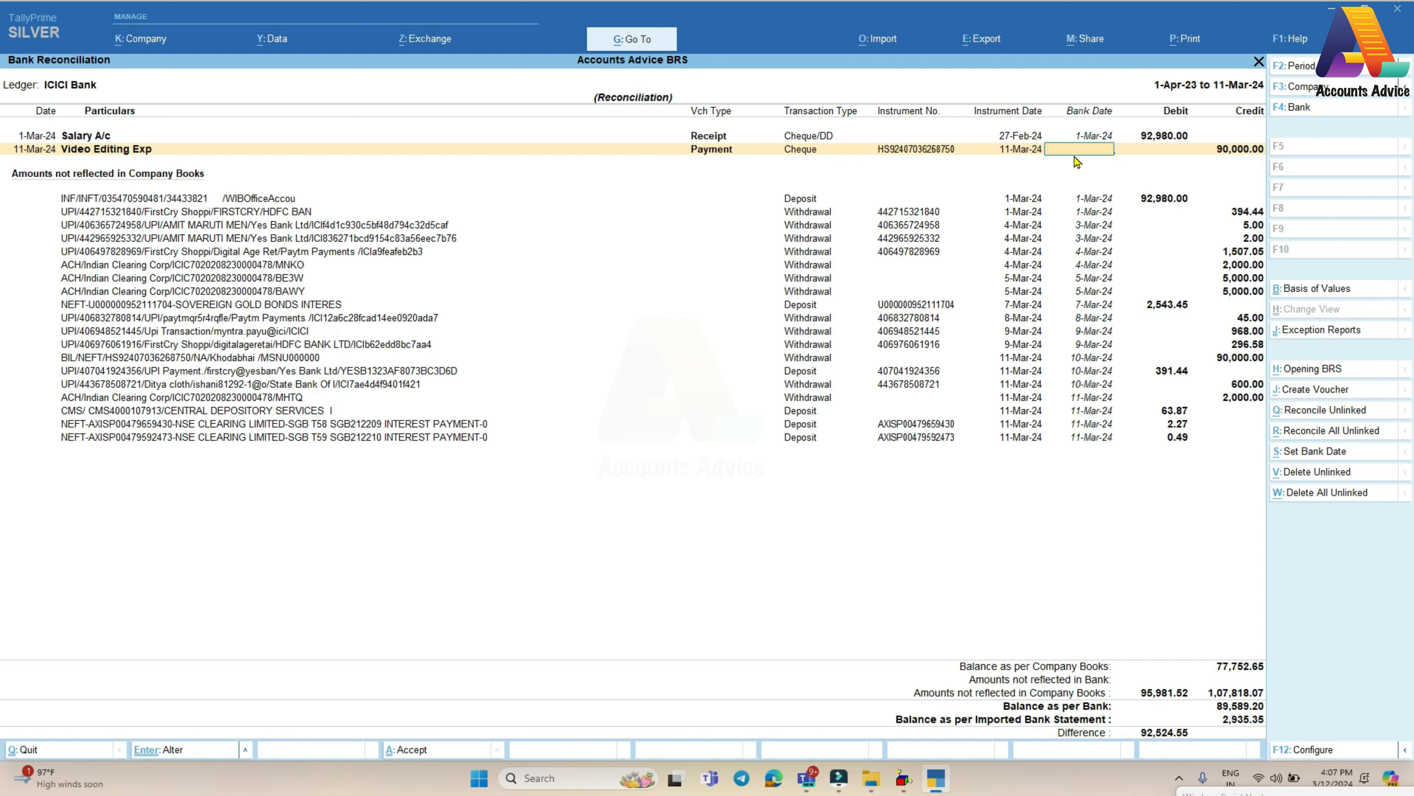
type("10.3")
key("Return")
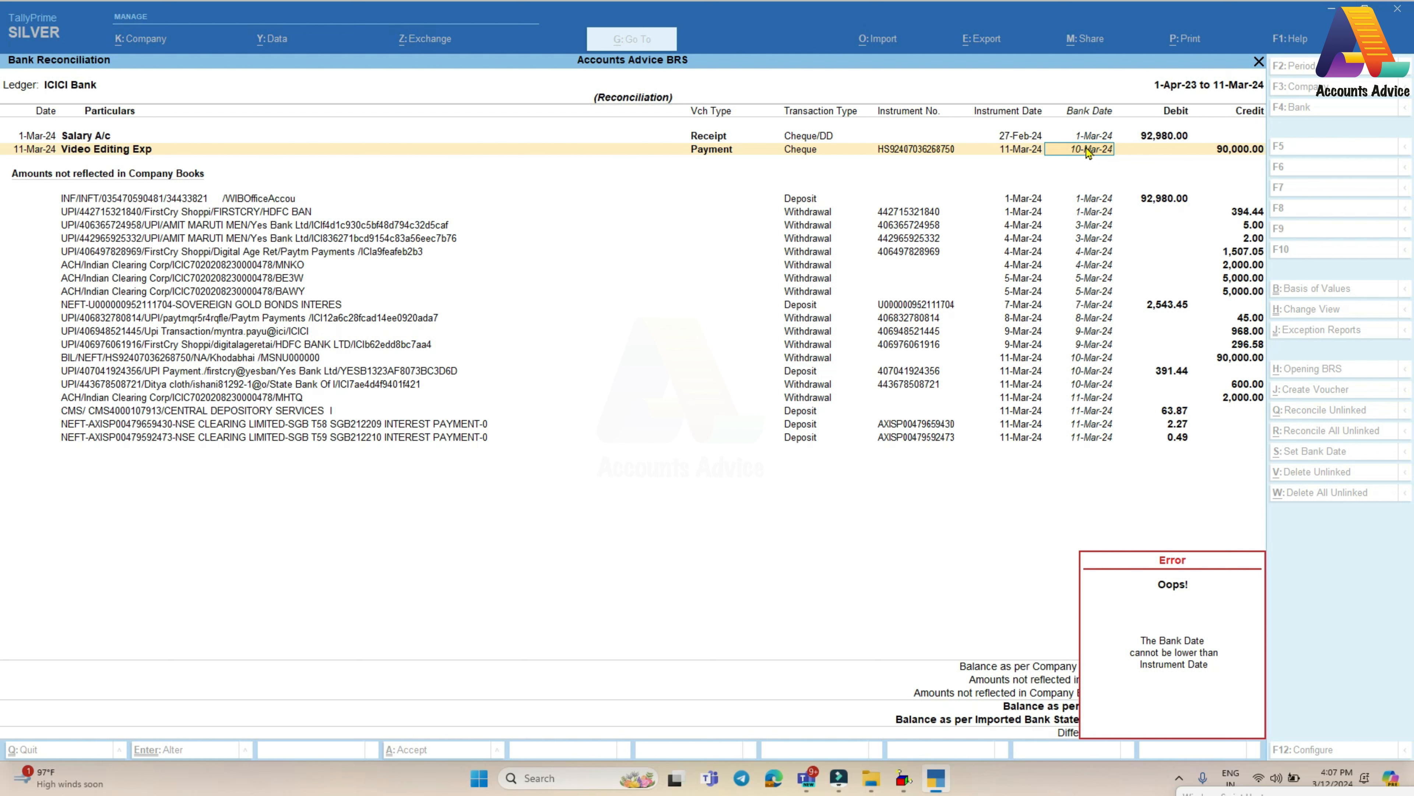
left_click(678, 189)
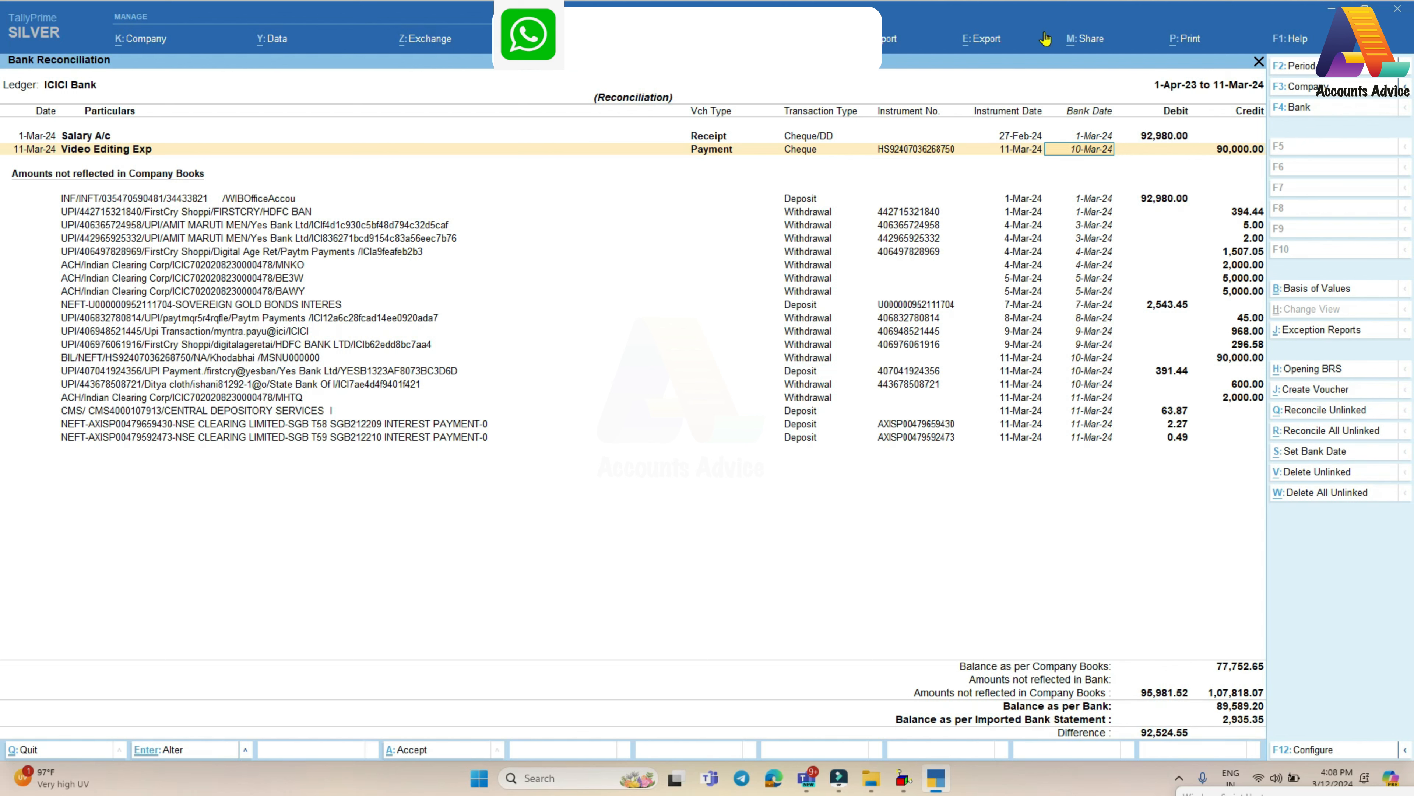
- Expand the list of reports and choose the Ledger Vouchers report
key("alt+g")
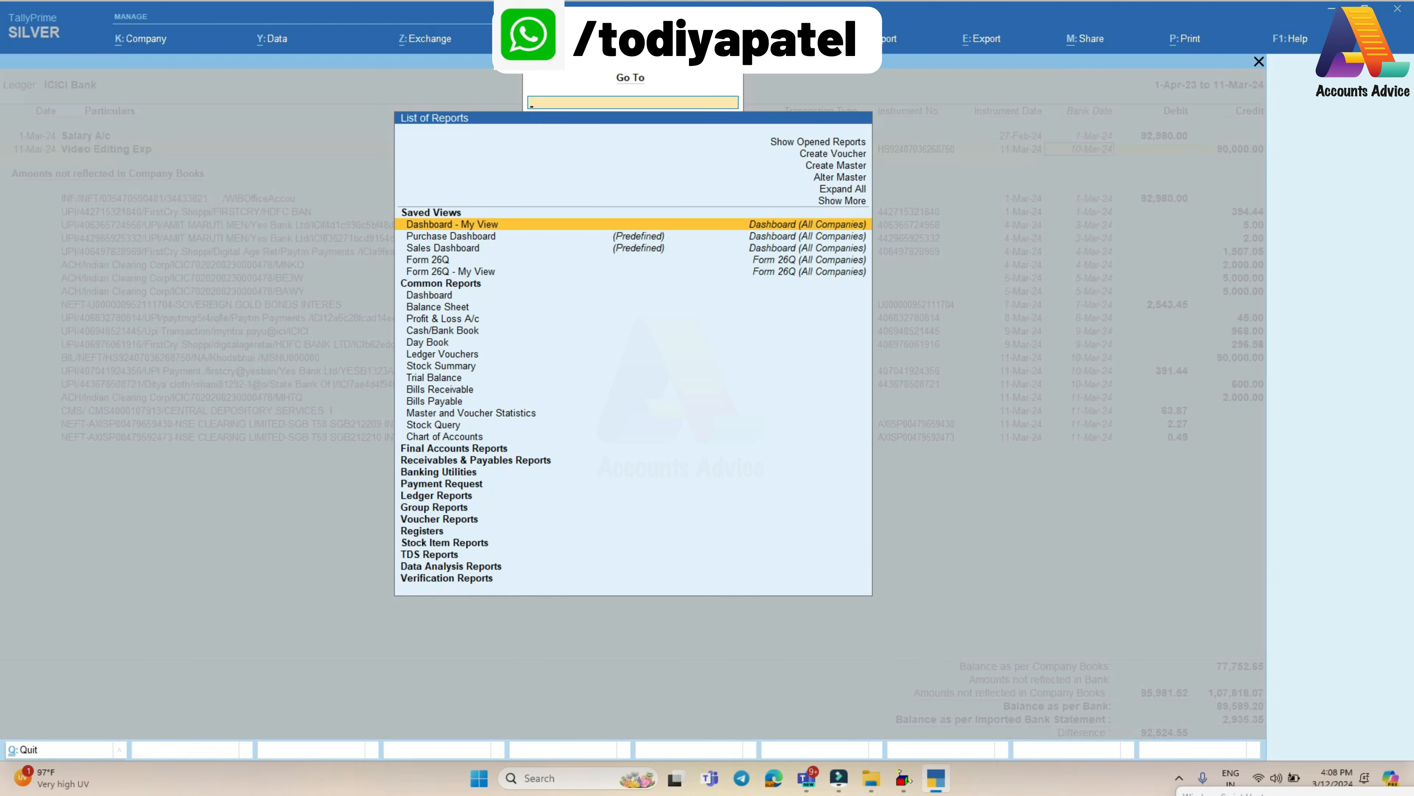
left_click(839, 191)
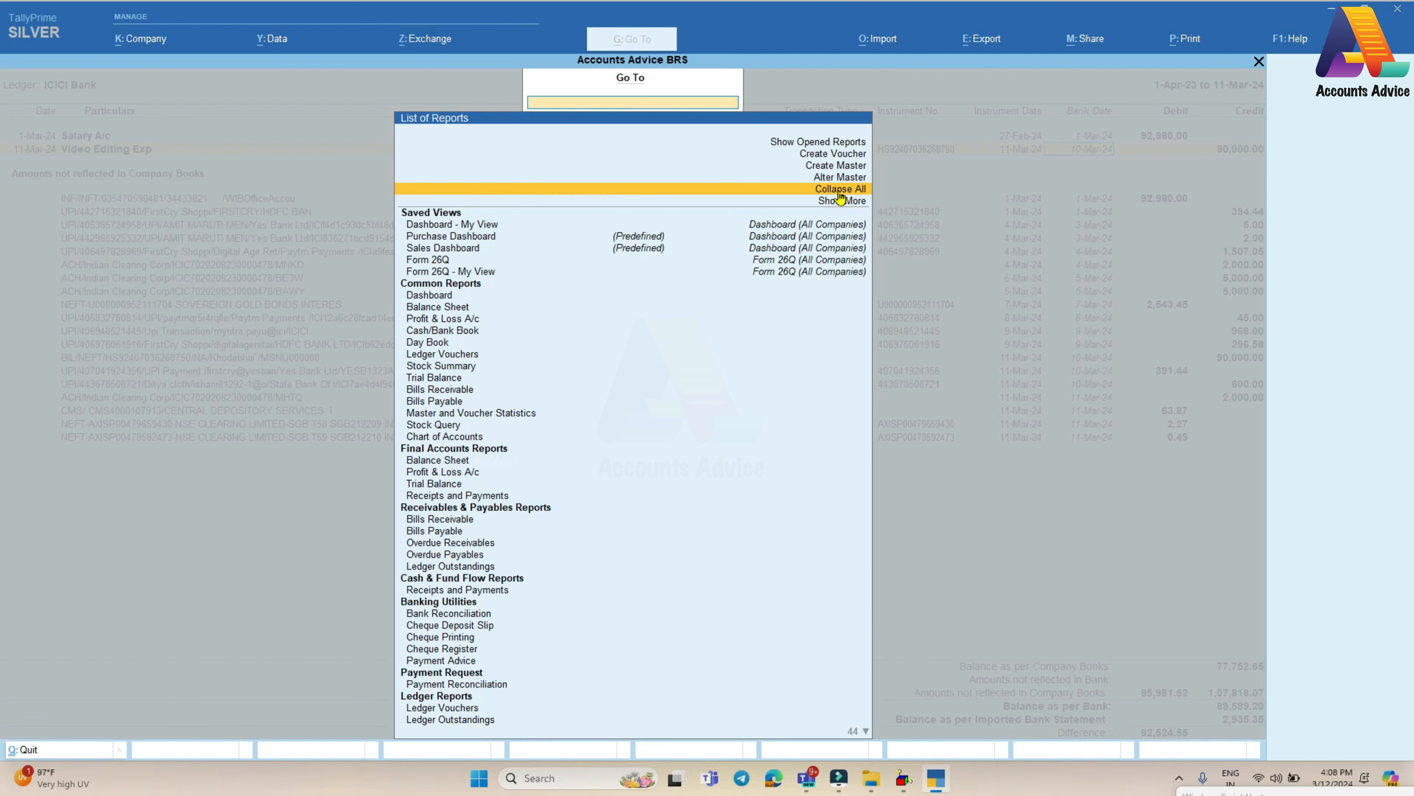
type("Le")
key("Down")
key("Down")
key("Up")
key("Return")
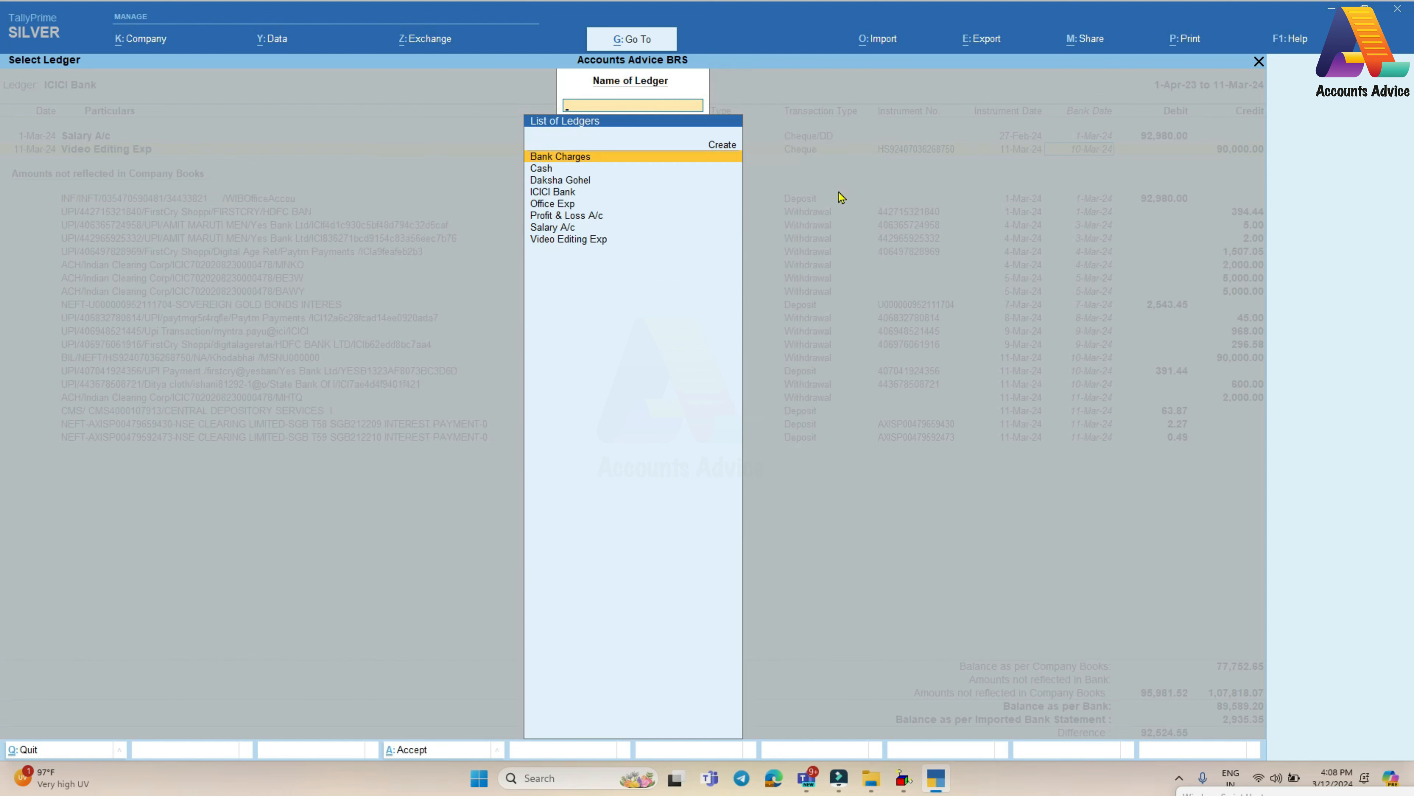
- Show the ledger vouchers for Video Editing Exp
key("Down")
key("Down")
key("Down")
key("Down")
key("Down")
key("Down")
key("Down")
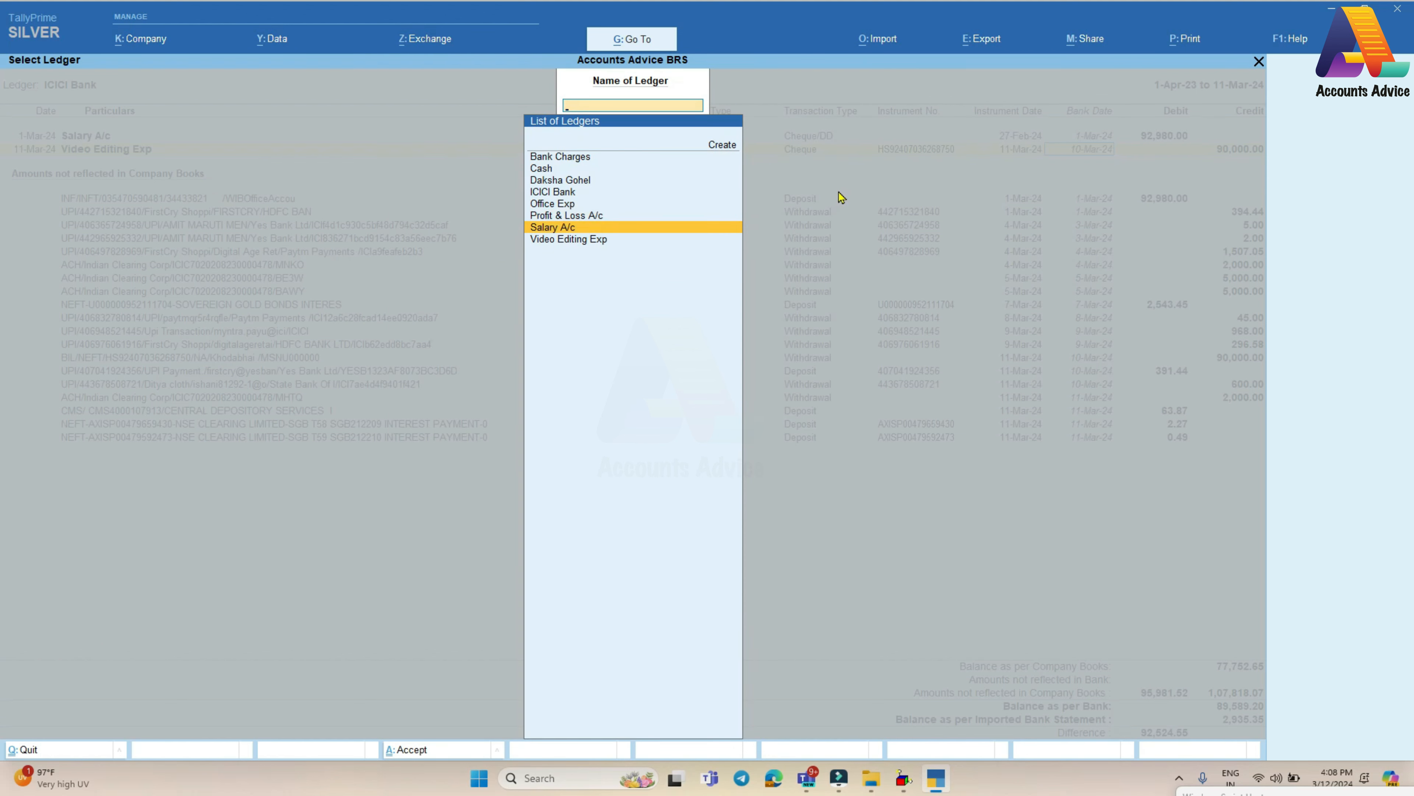
key("Return")
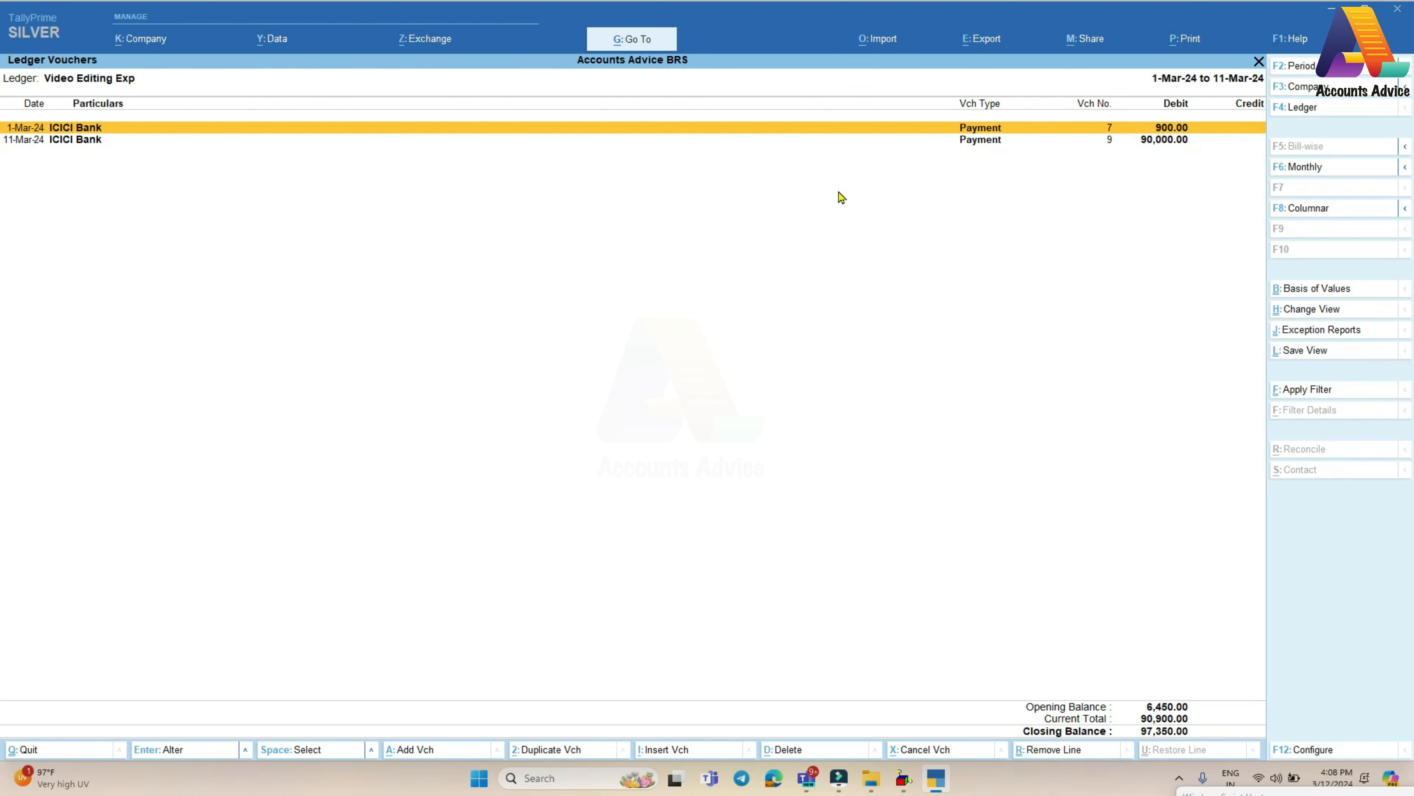
- Set the instrument date of the 90,000.00 ICICI Bank payment to 10-Mar-24, save the voucher and return to the bank reconciliation
key("Down")
key("Return")
key("Return")
key("Return")
key("Return")
key("Return")
key("Return")
key("Return")
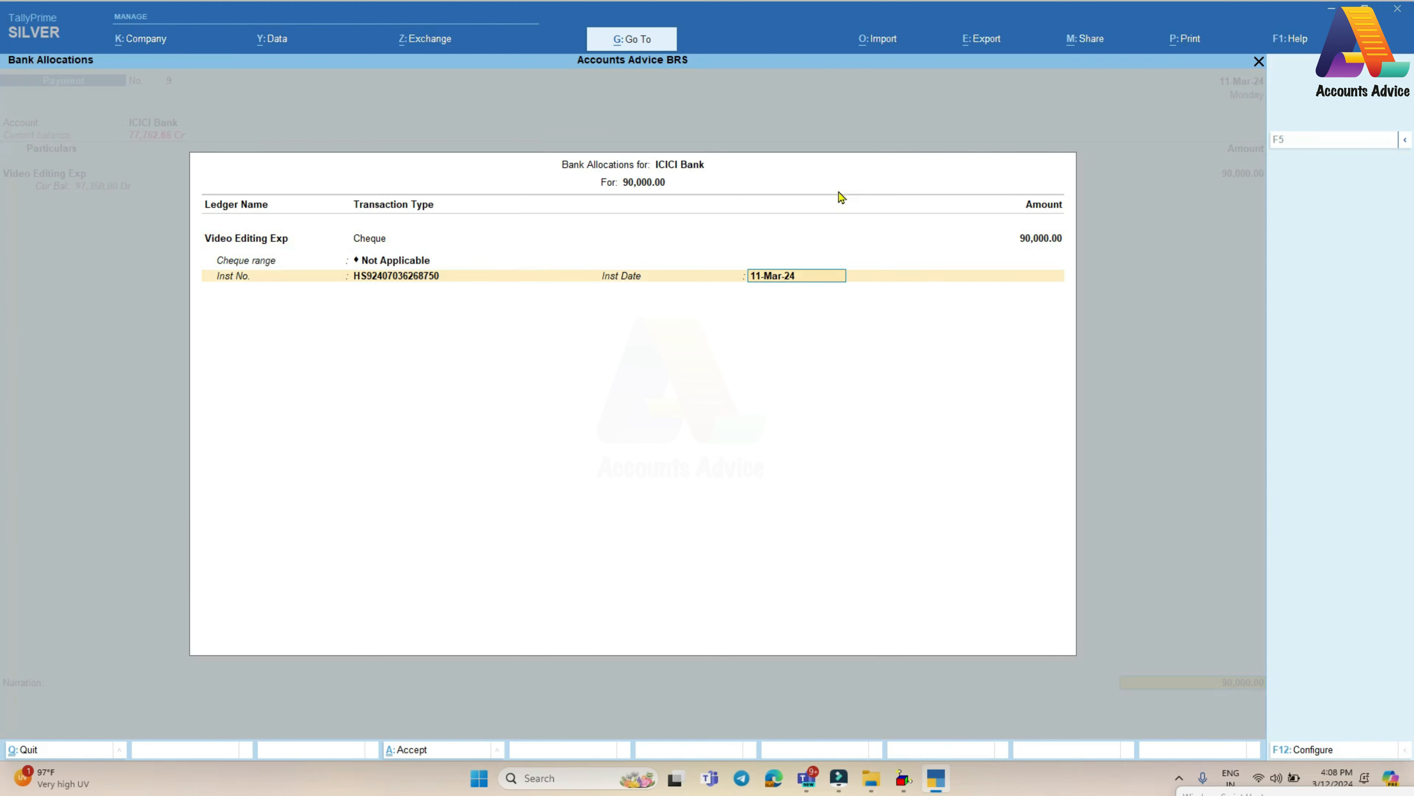
key("Return")
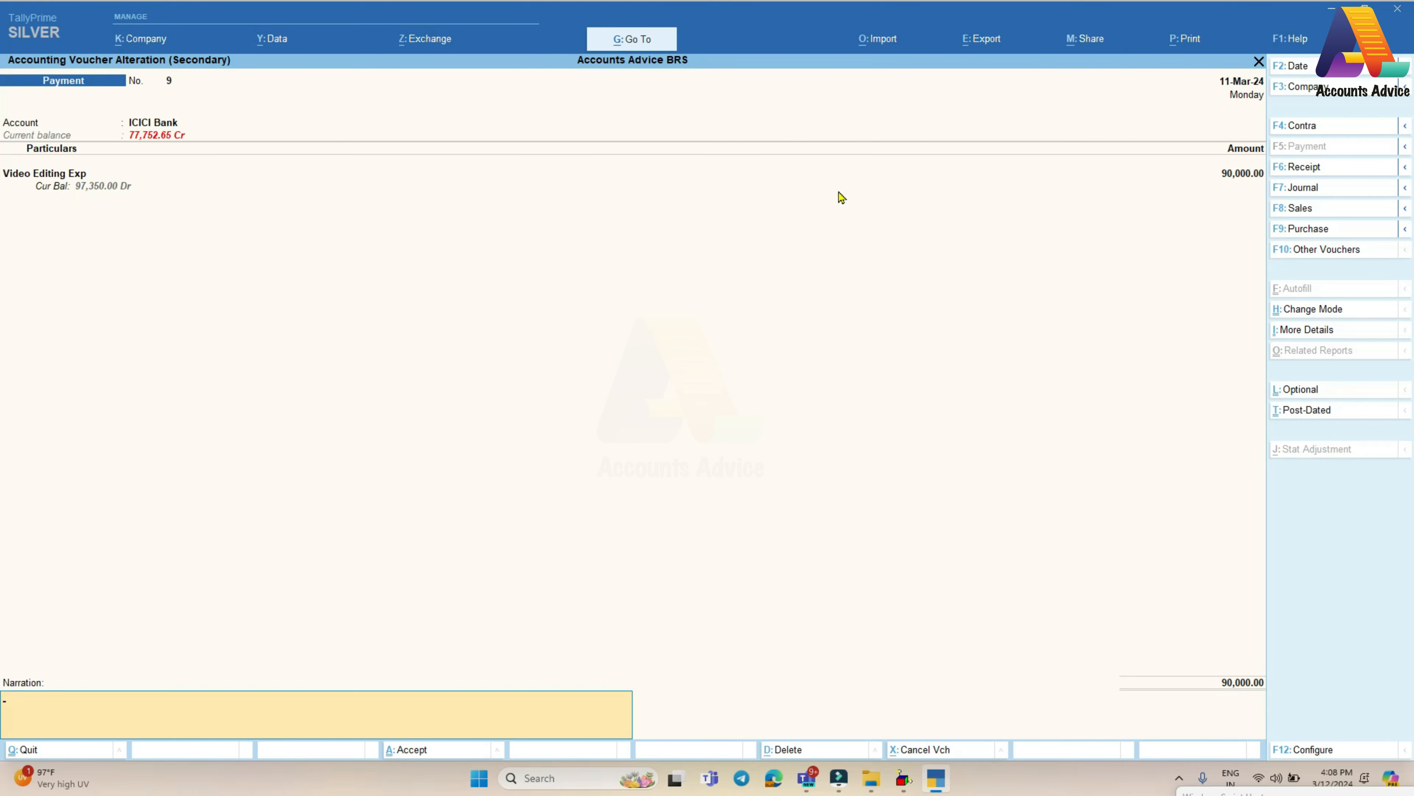
key("Return")
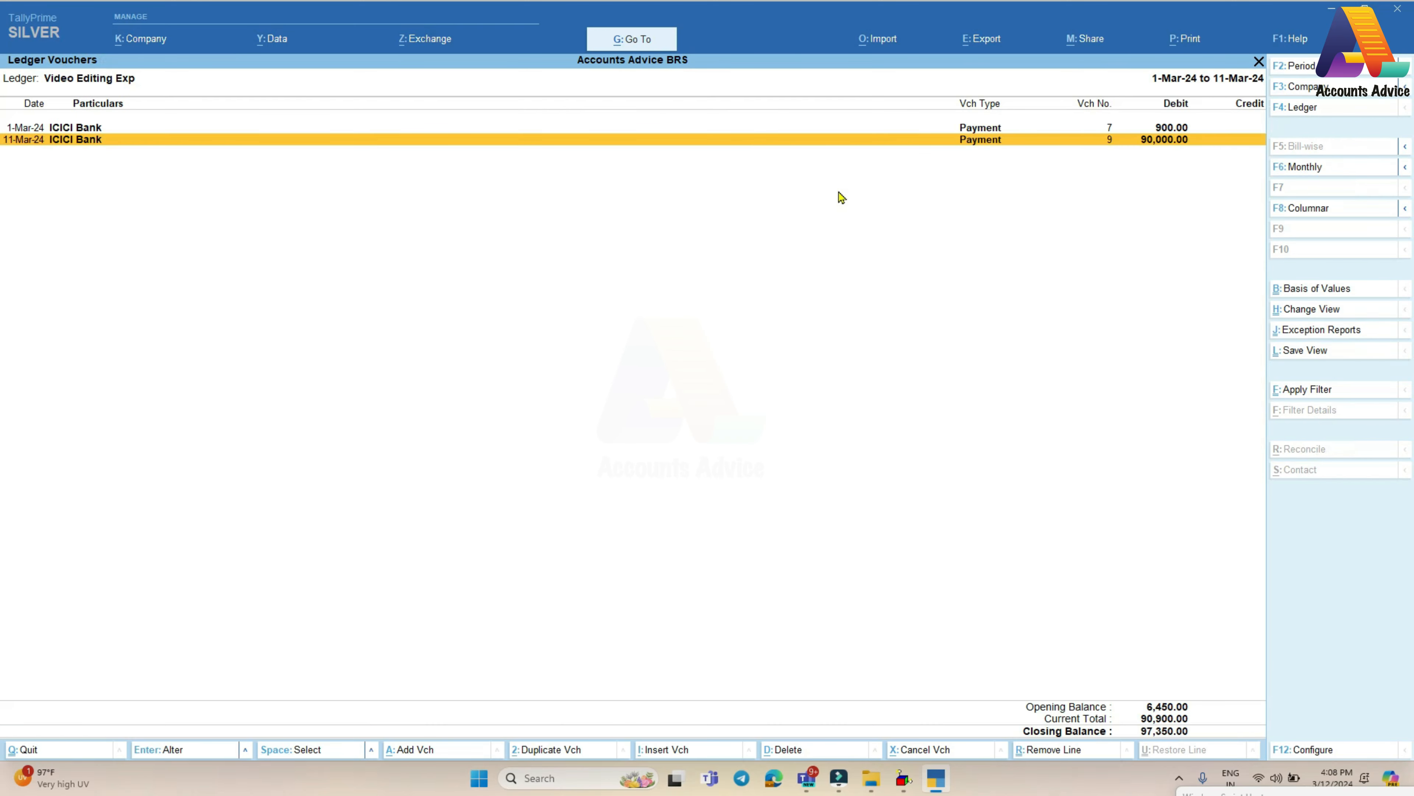
key("Escape")
key("Escape")
key("Escape")
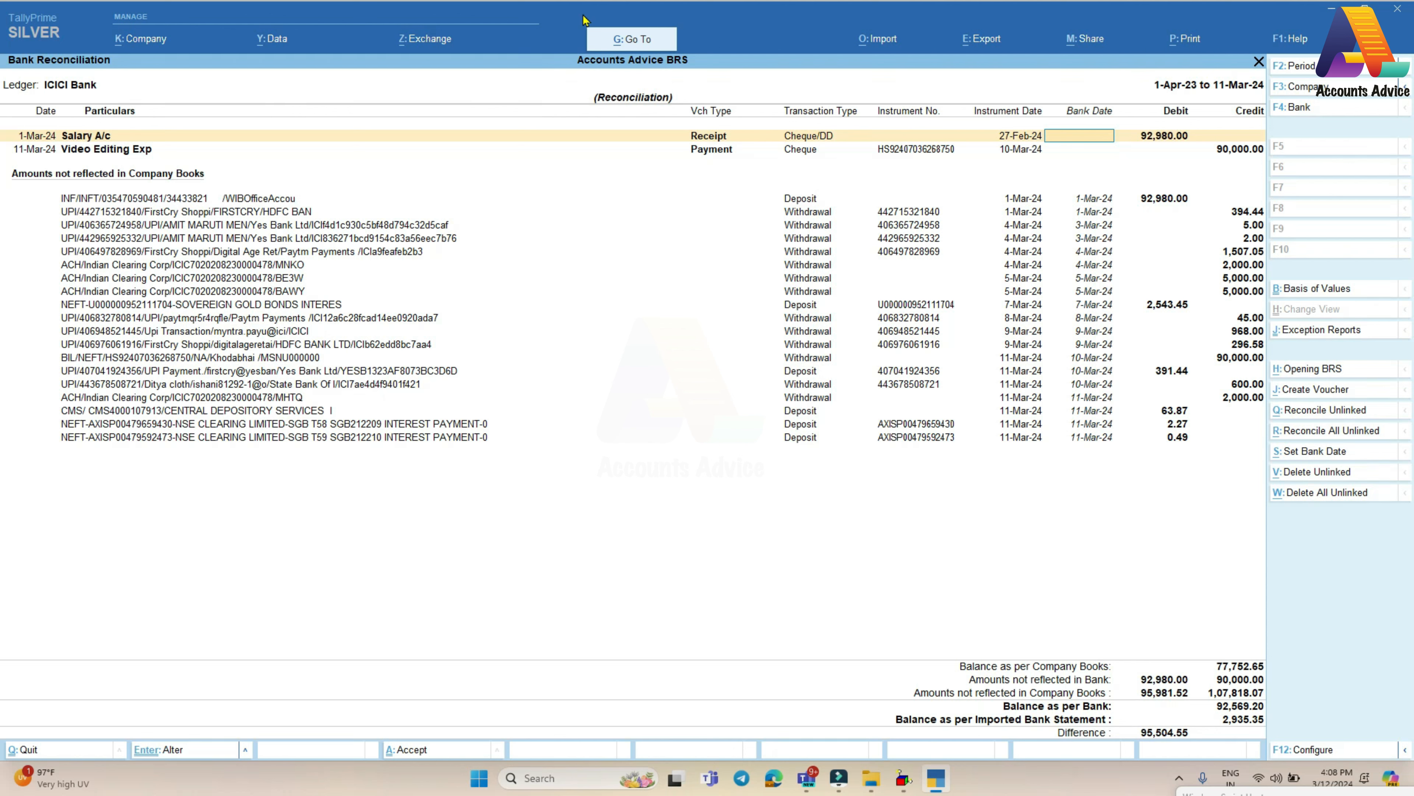
- Set the 90,000.00 Video Editing Exp payment's bank date to 10-Mar-24, accept the reconciliation and reopen it for ICICI Bank
left_click(1060, 149)
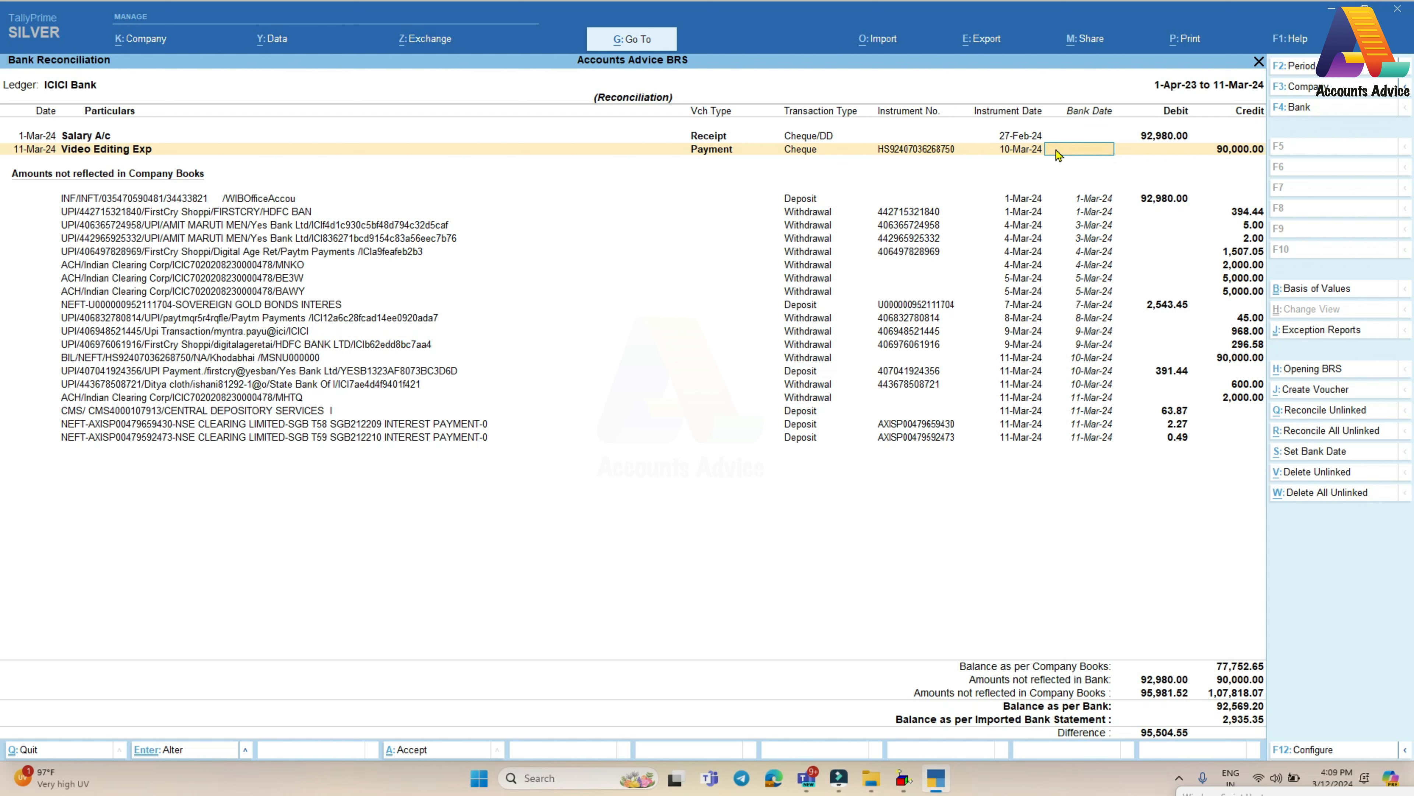
type("0.3")
key("Return")
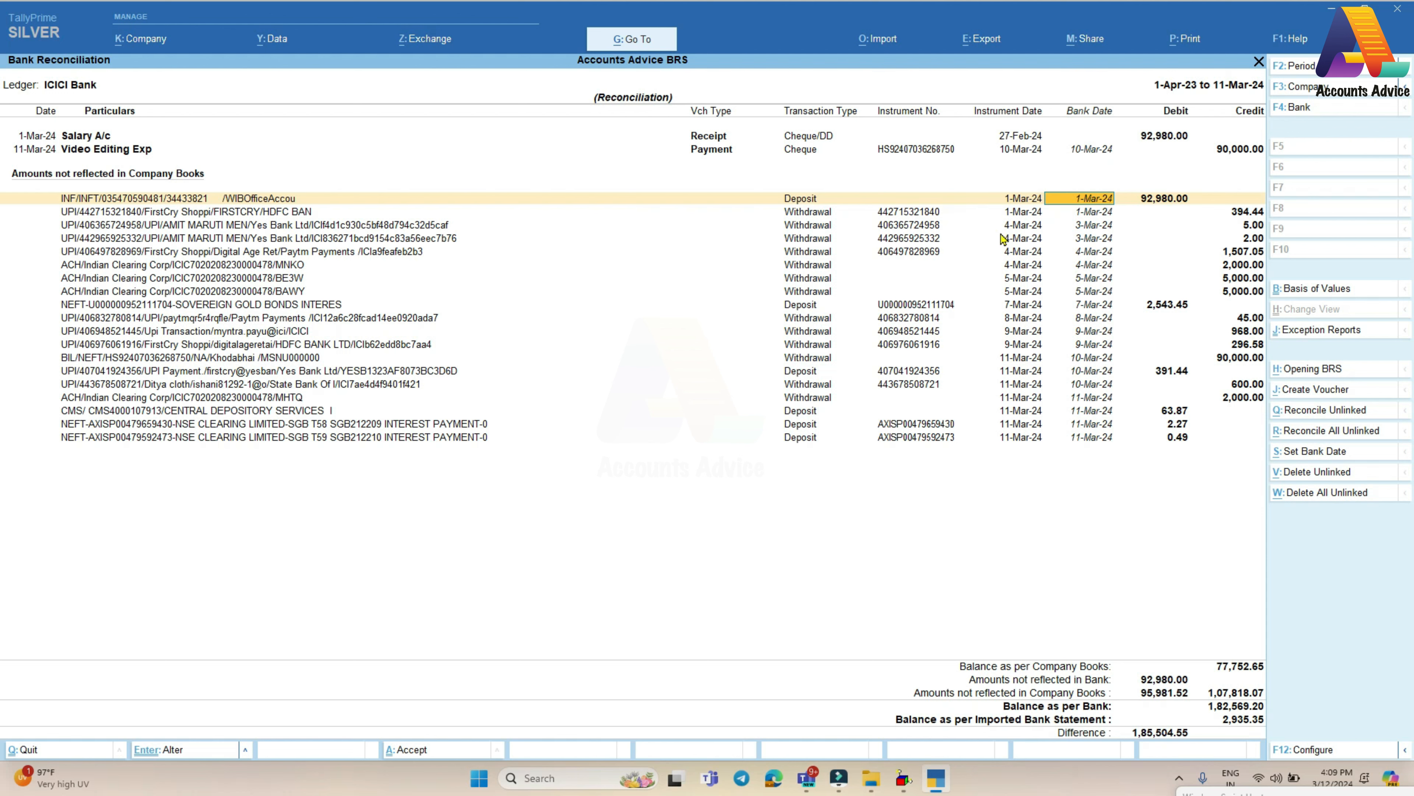
key("ctrl+a")
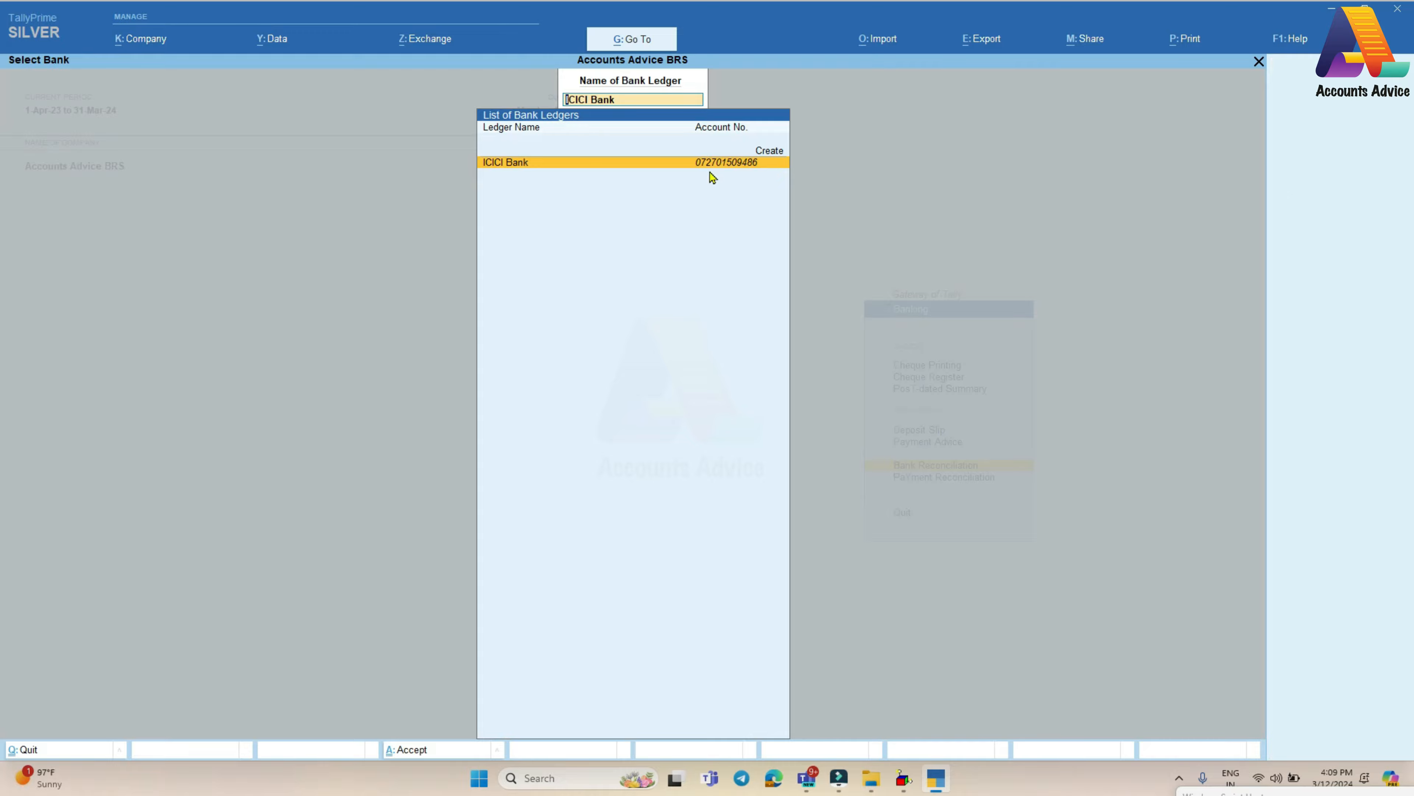
key("Return")
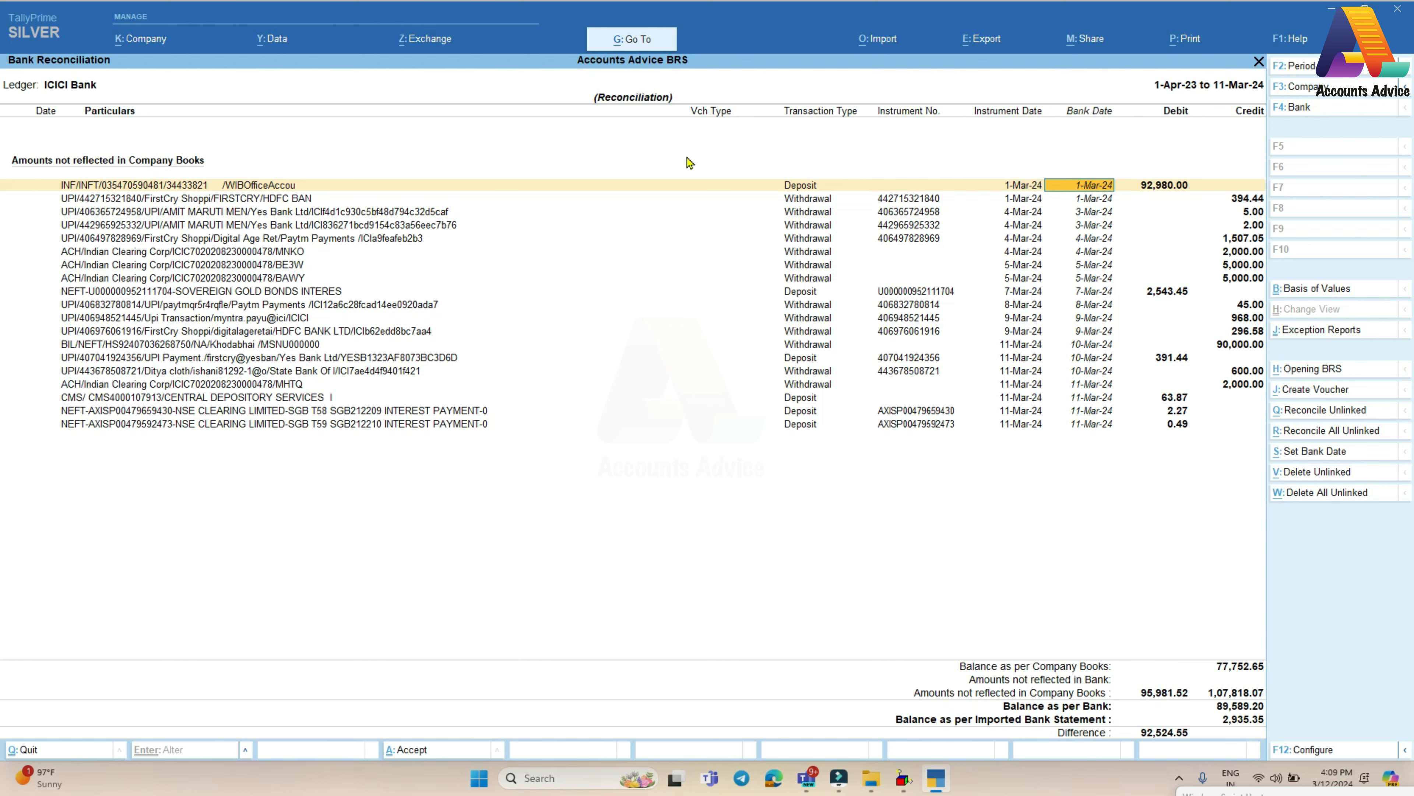
- Delete the unlinked 92,980.00 deposit and the unlinked 90,000.00 withdrawal from the amounts not reflected in company books
left_click(1285, 469)
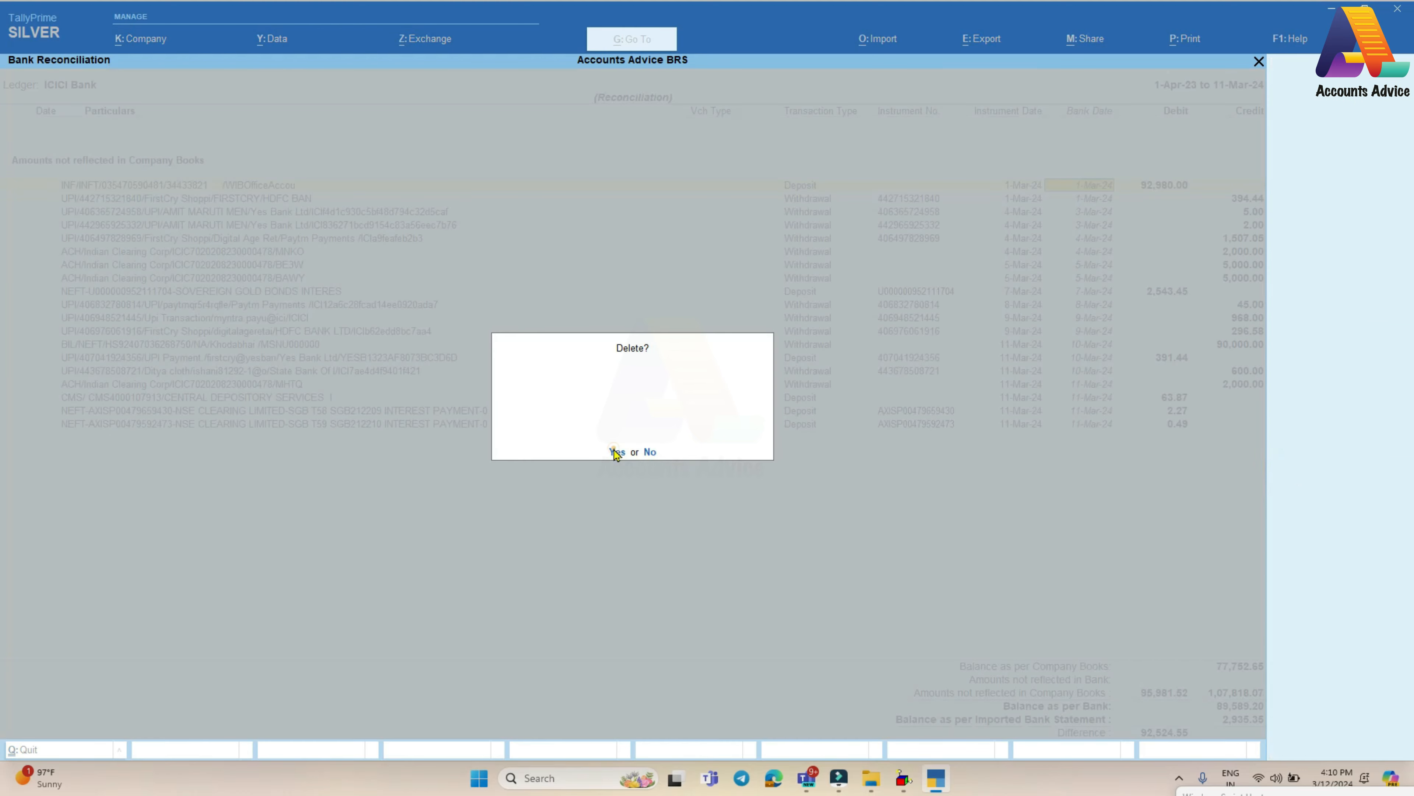
left_click(617, 452)
left_click(1215, 334)
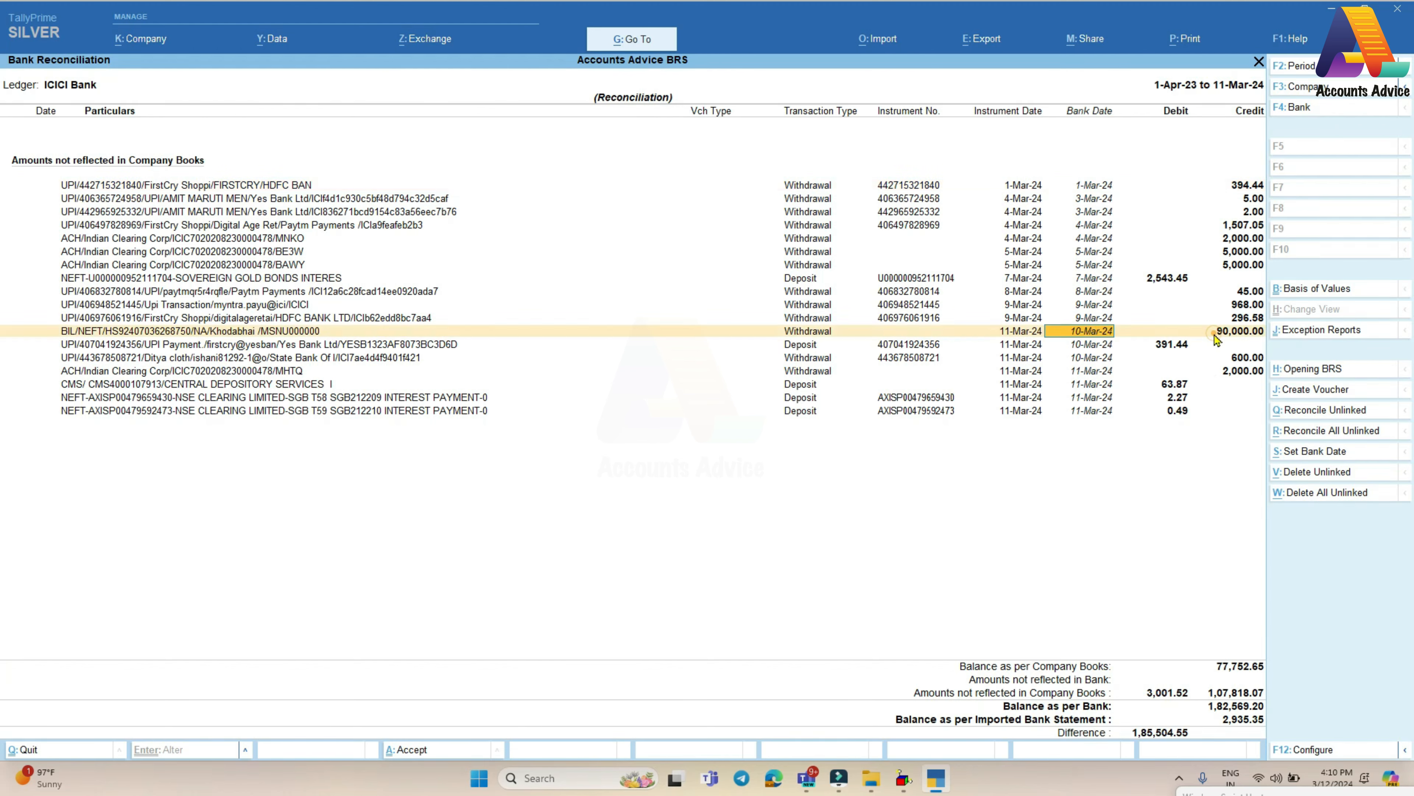
left_click(1301, 473)
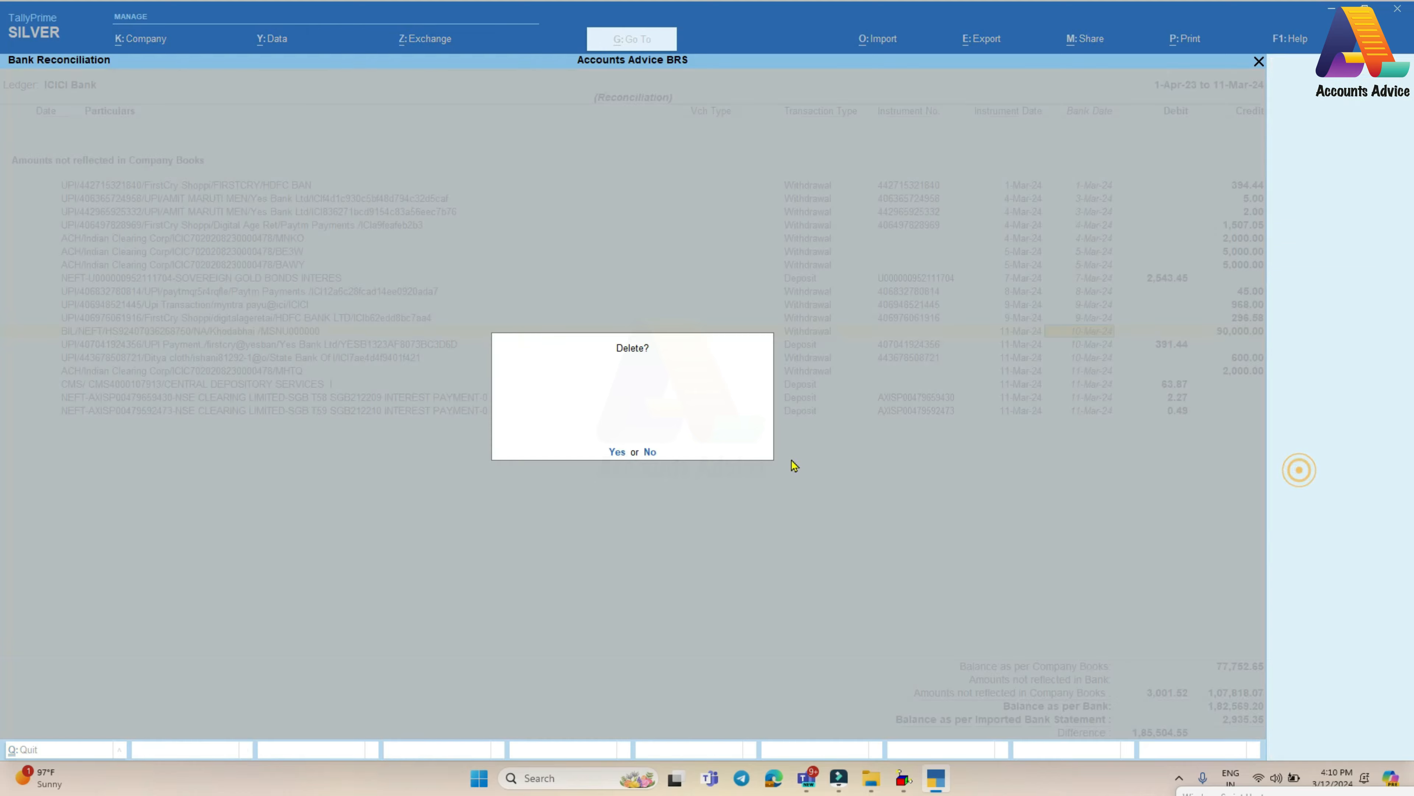
left_click(614, 454)
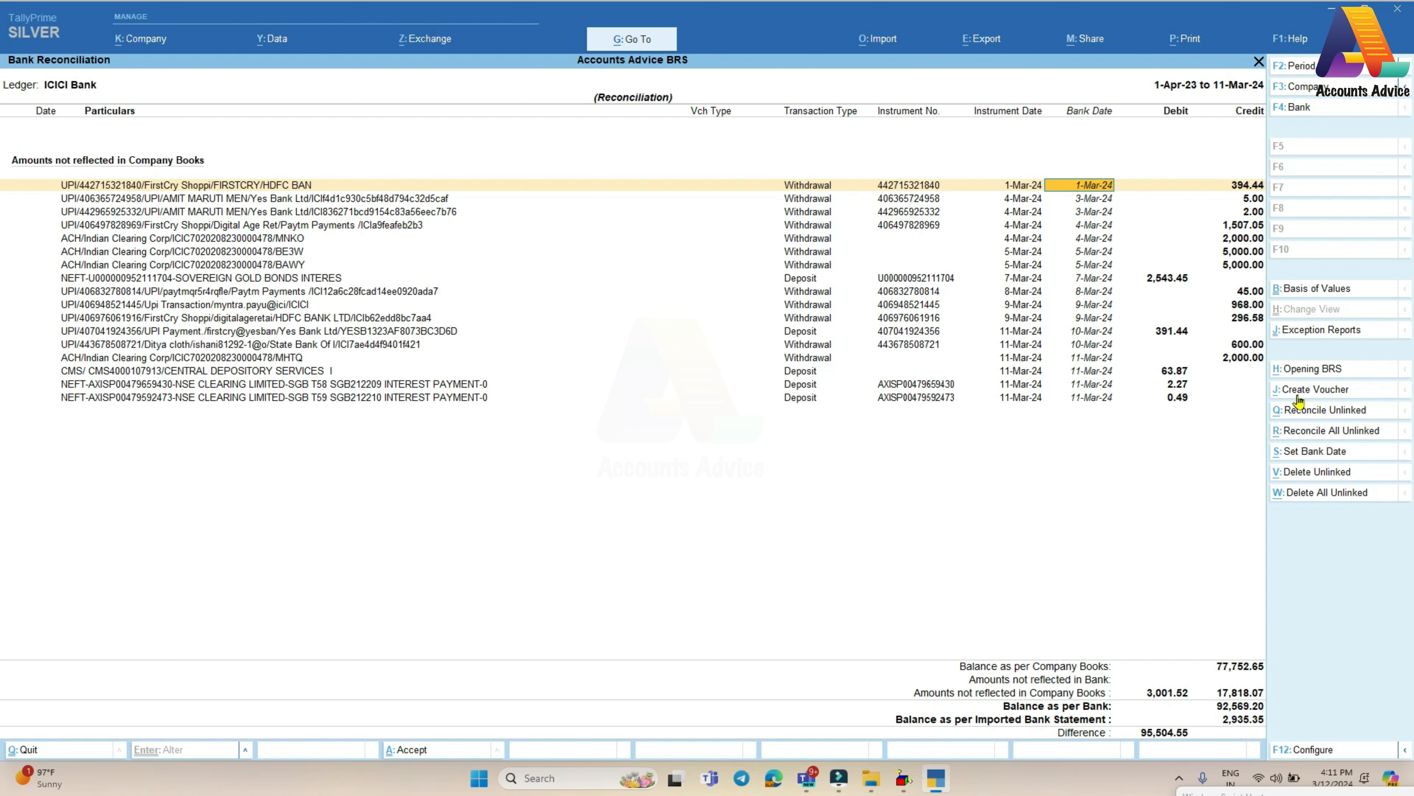
- Create a payment voucher from the unlinked 394.44 FirstCry withdrawal, book it to Office Exp and save it
key("alt+j")
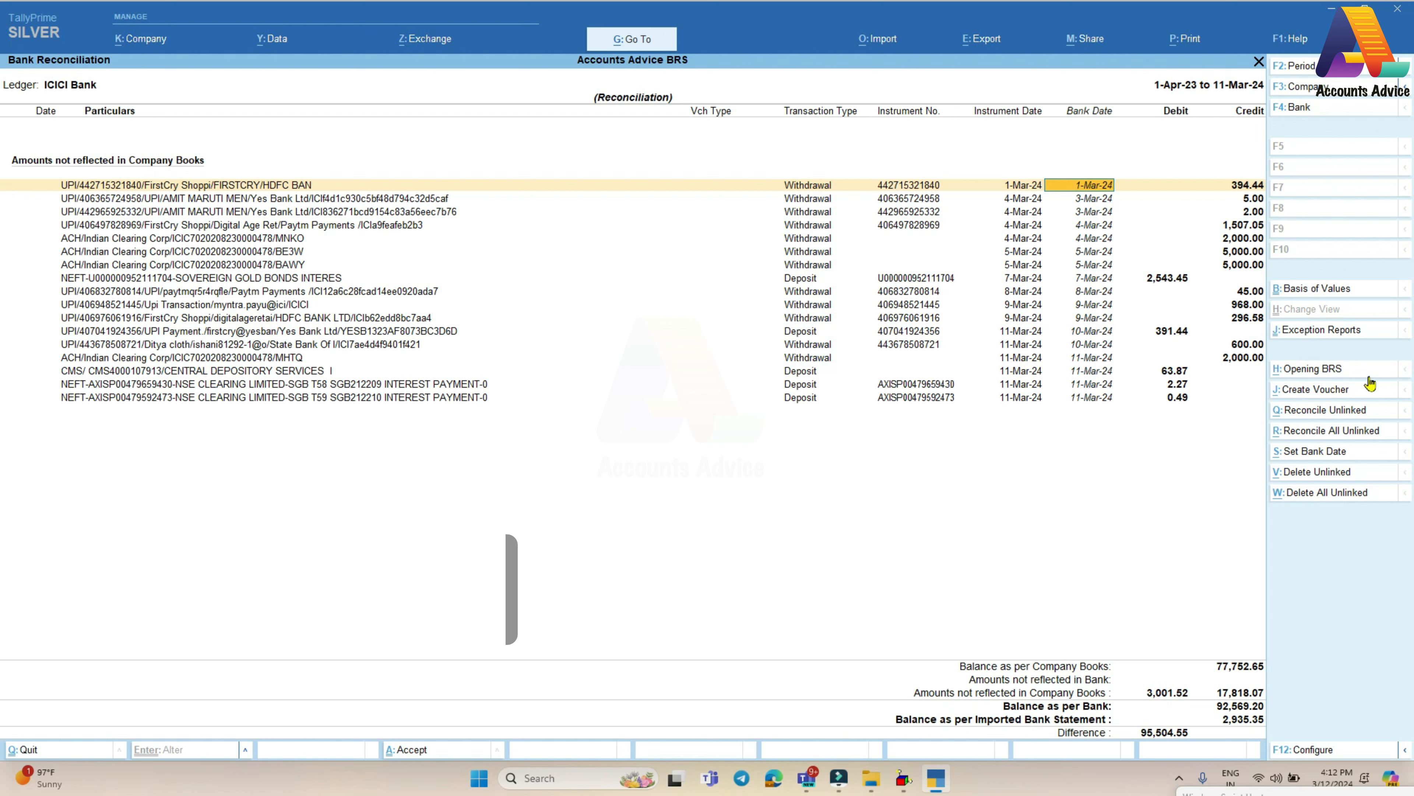
left_click(1295, 394)
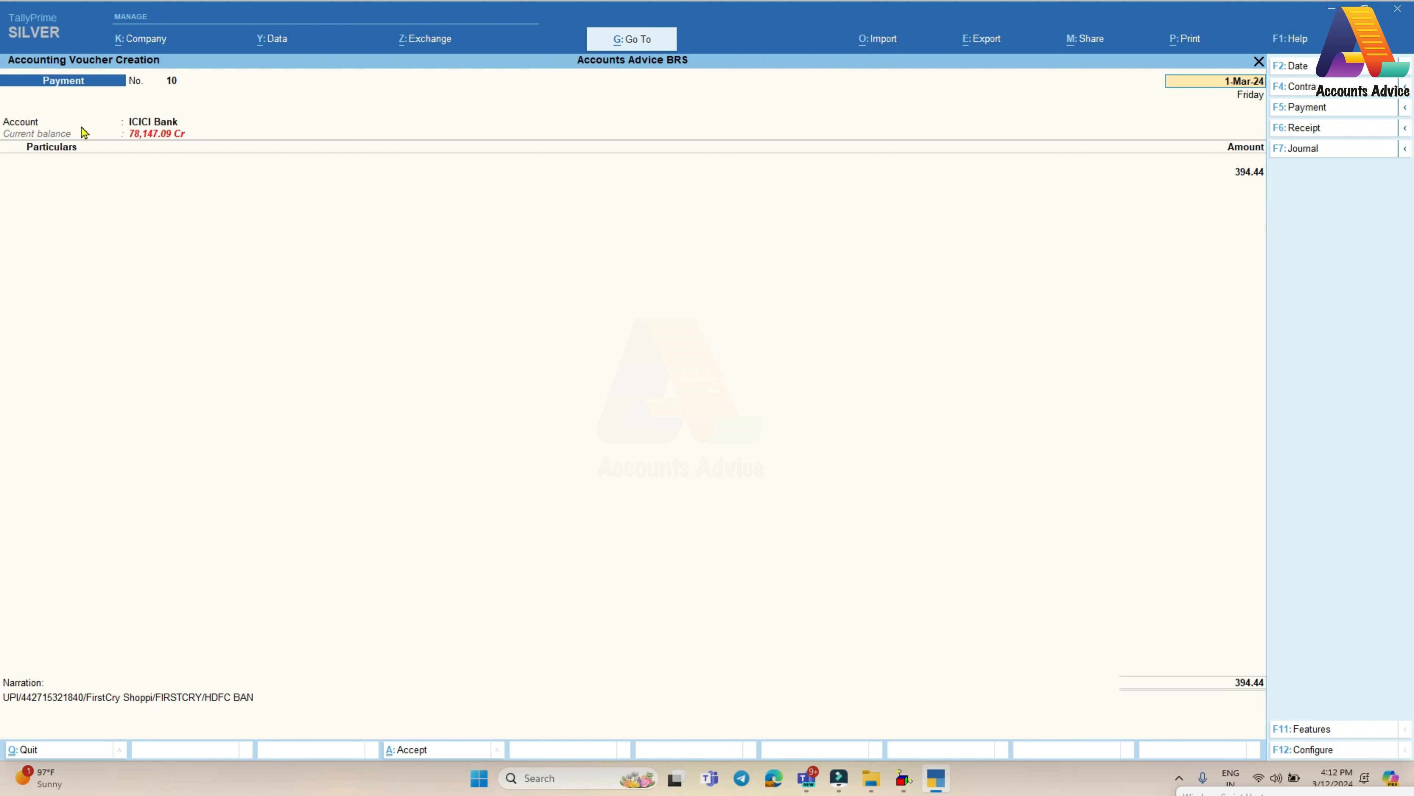
left_click(27, 176)
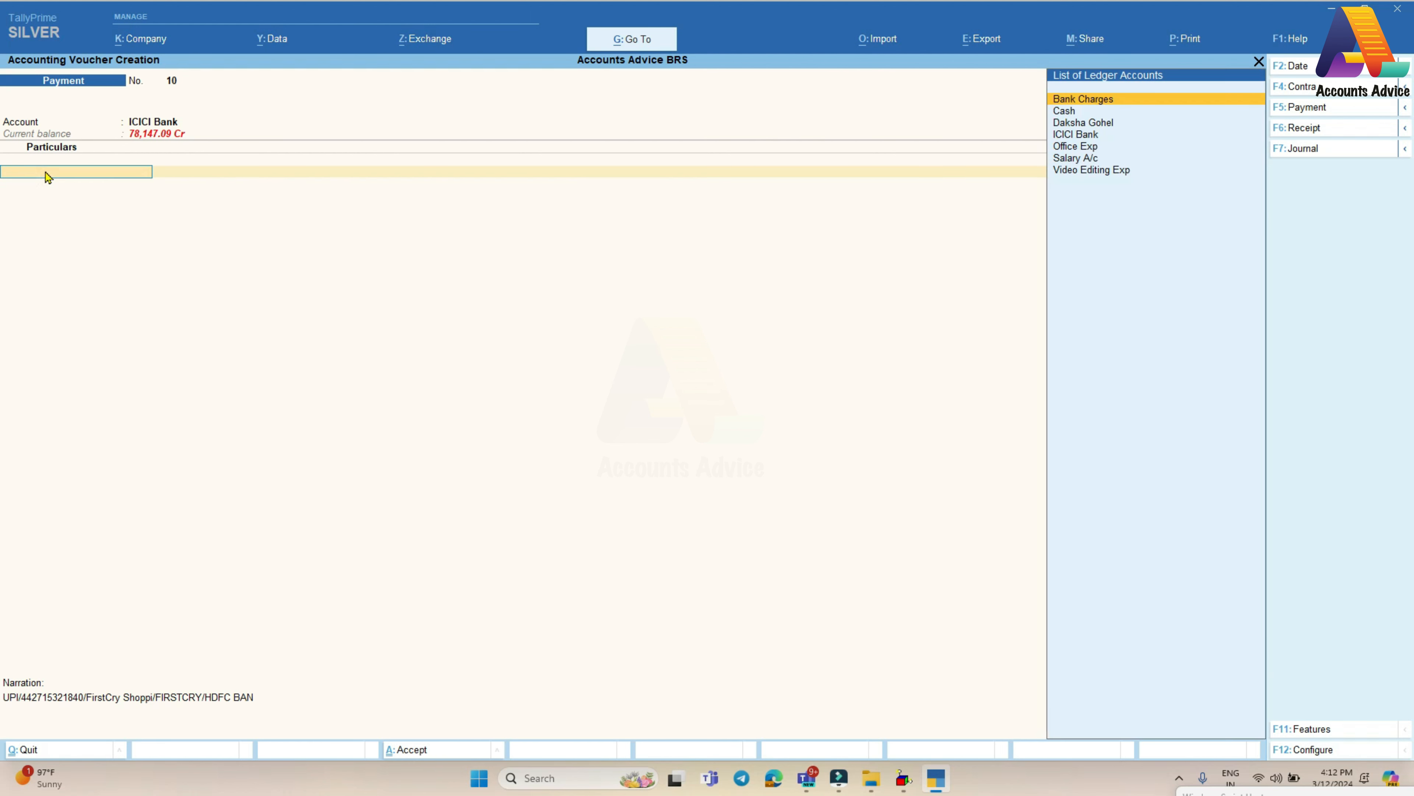
key("Down")
key("Down")
key("Down")
key("Down")
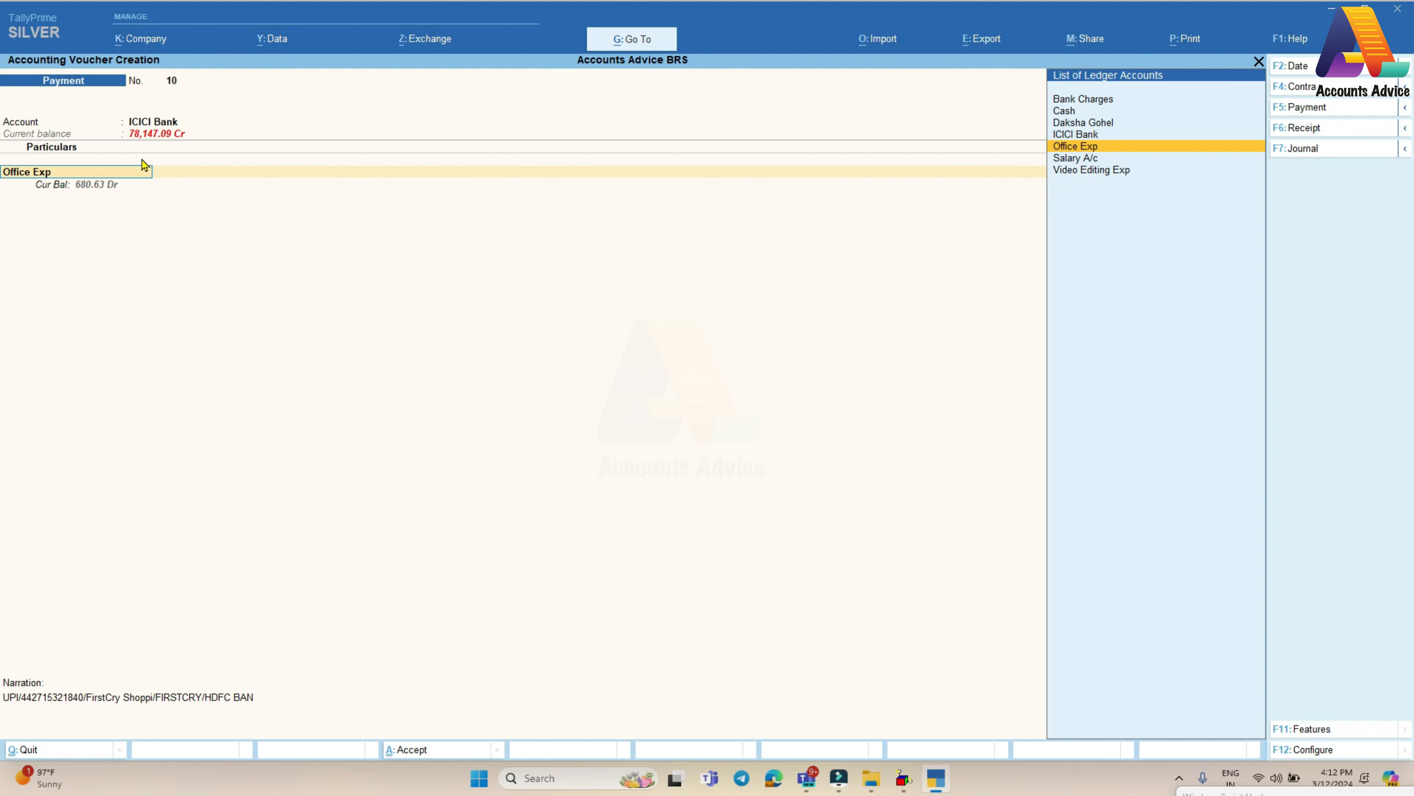
key("Return")
key("ctrl+a")
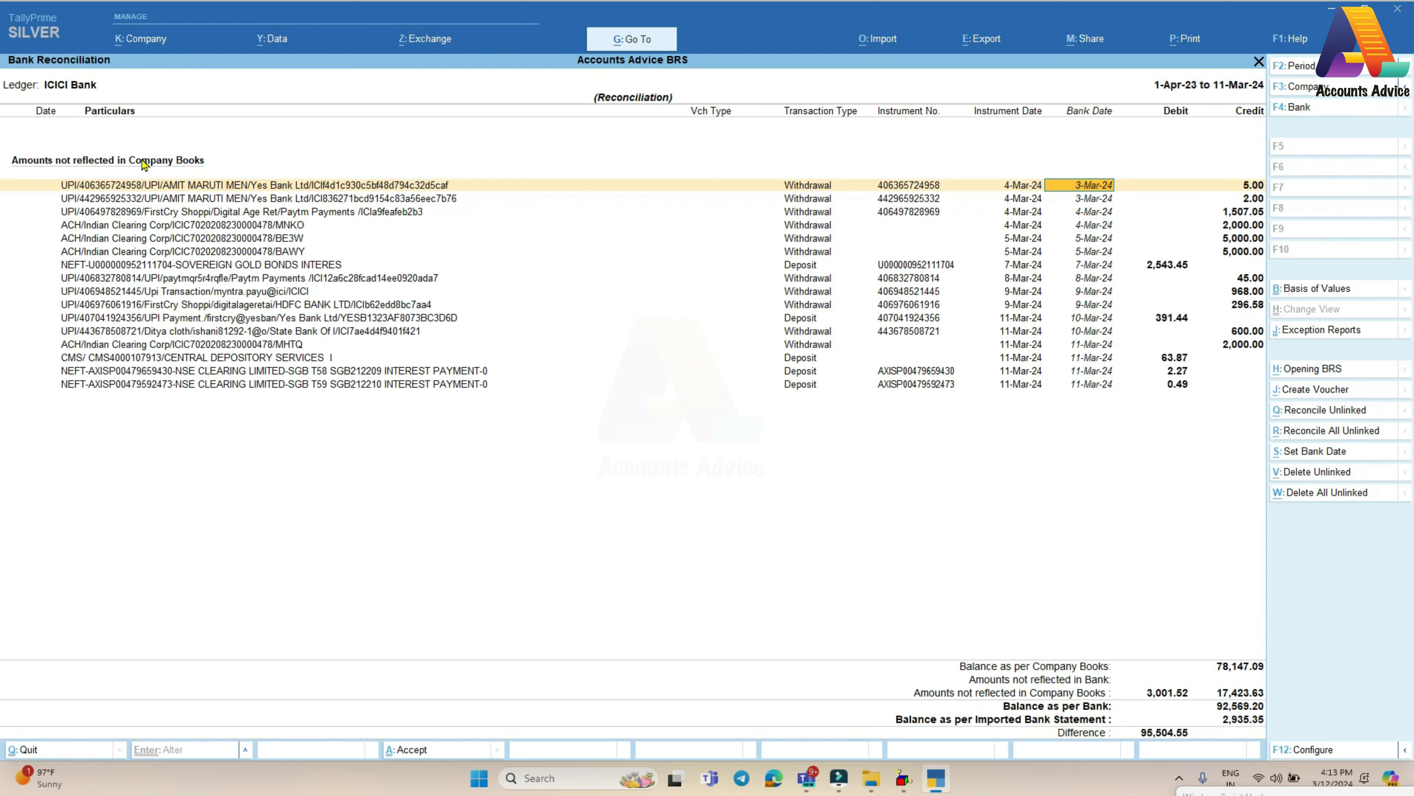
- Create a payment voucher from the unlinked 5.00 UPI withdrawal, book it to Office Exp and save it
key("Down")
key("Up")
left_click(1305, 391)
key("Return")
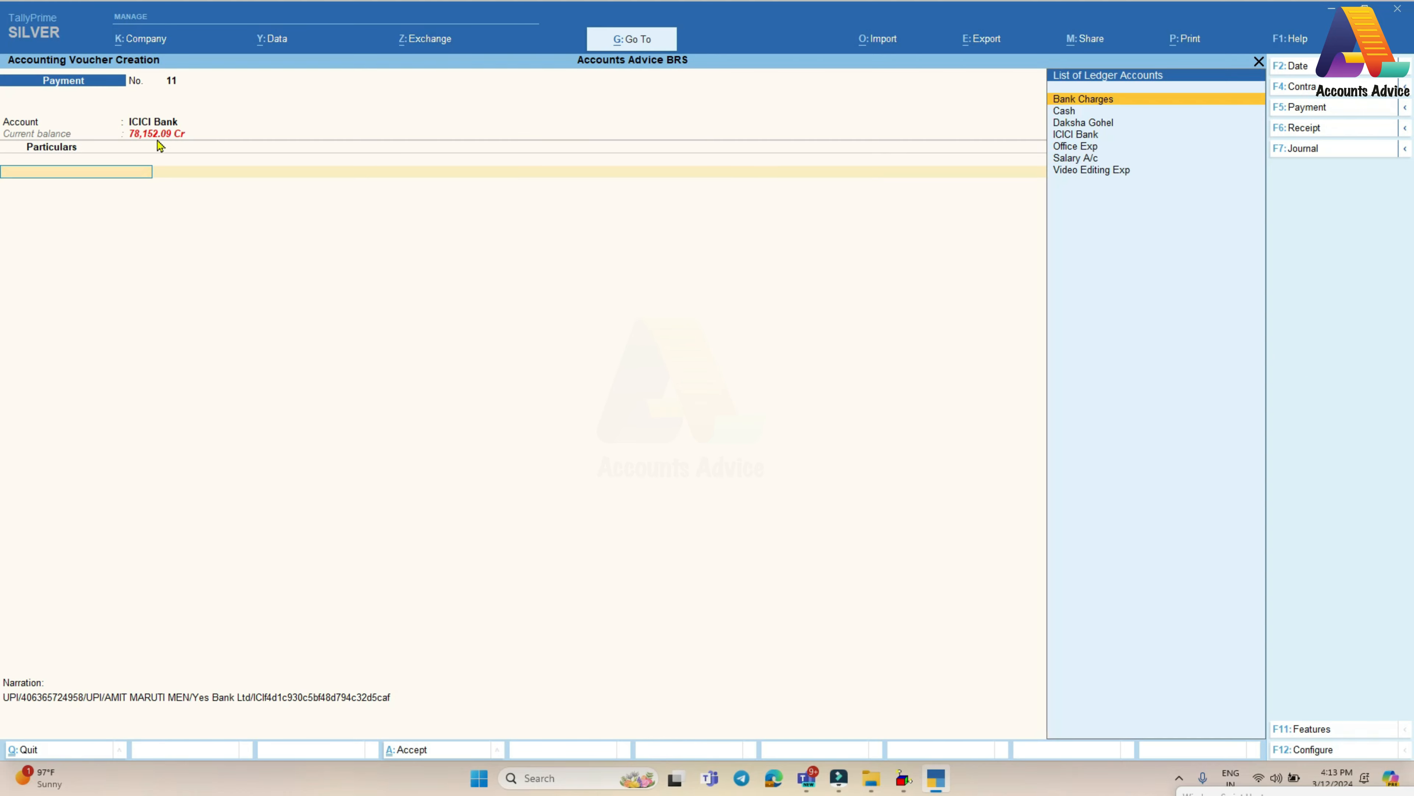
type("o")
key("Return")
key("ctrl+a")
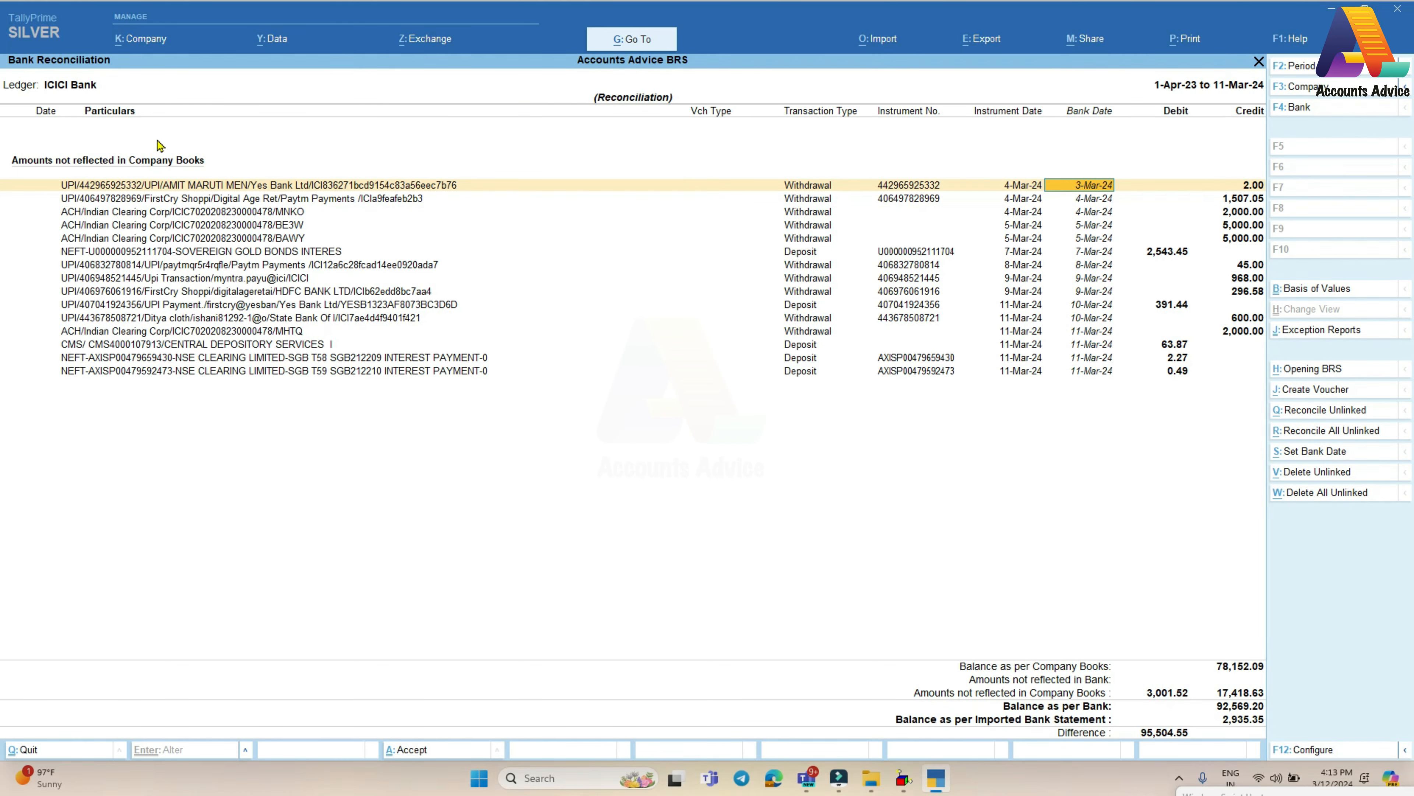